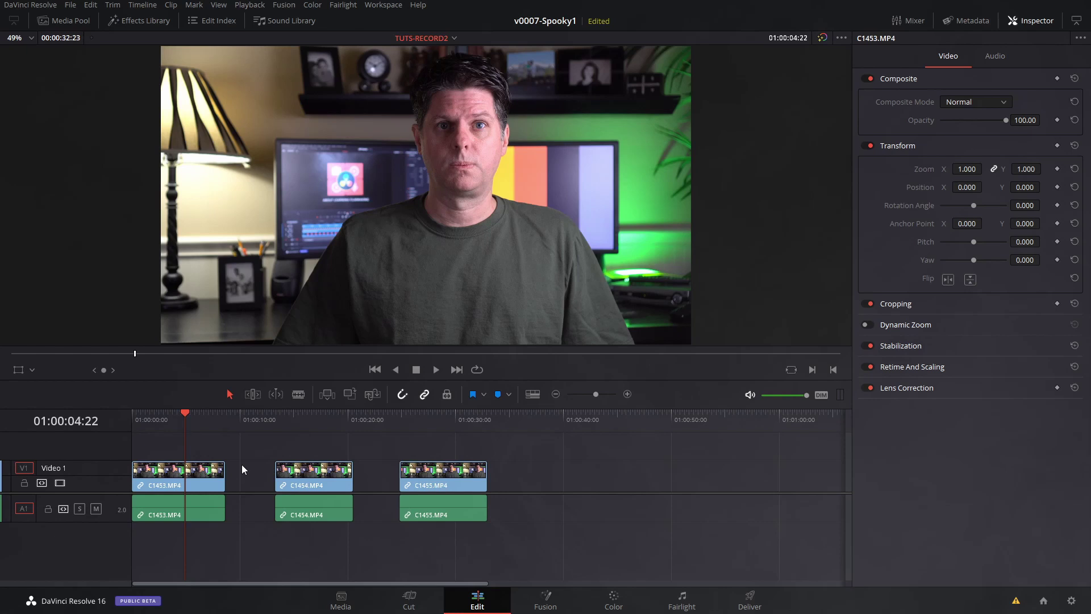
Convert clip C1453 into a new Fusion clip and show it on the Fusion page.
right_click(195, 473)
left_click(282, 83)
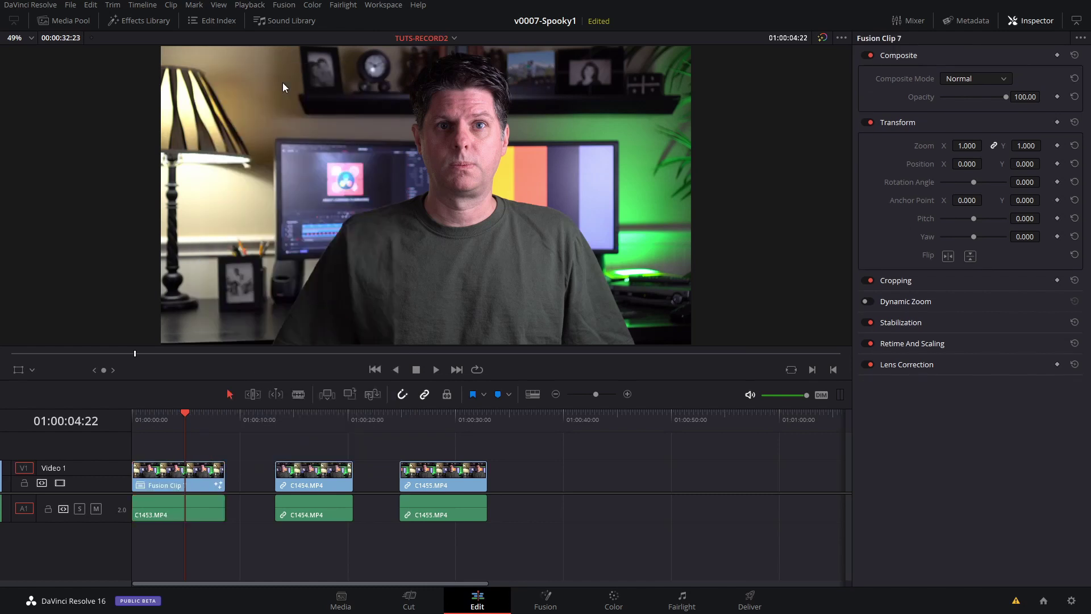
left_click(544, 605)
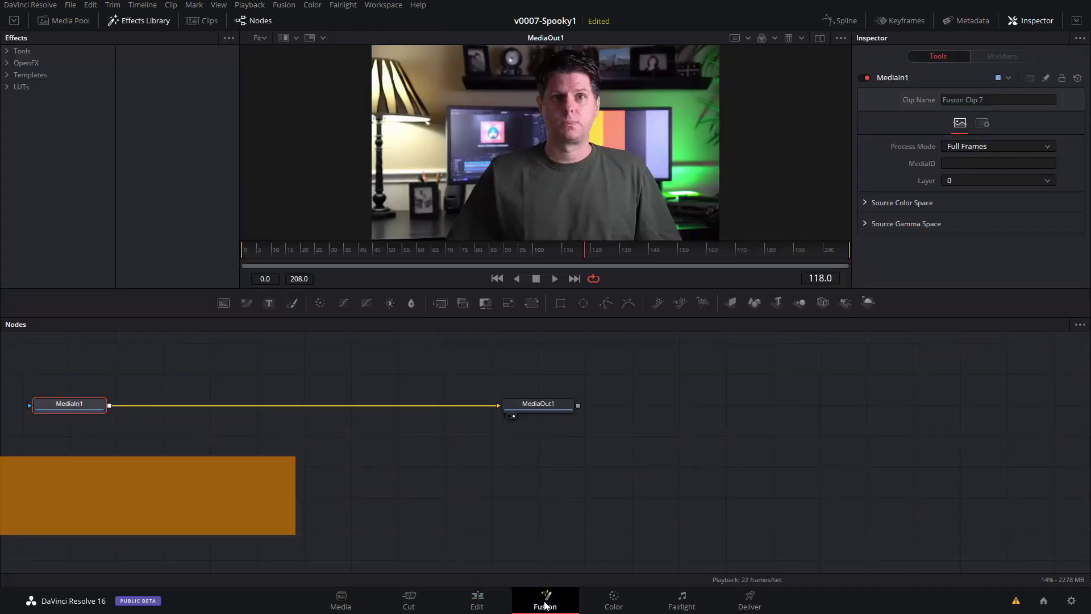
Spread the MediaIn1 and MediaOut1 nodes apart and line them up.
left_click_drag(597, 416, 729, 415)
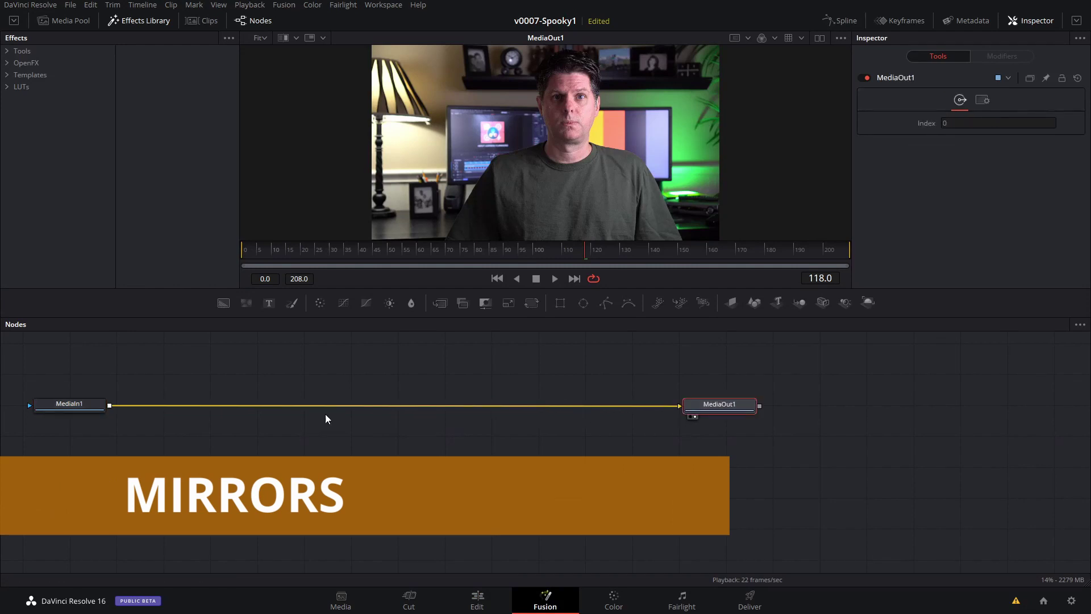
left_click_drag(73, 418, 386, 414)
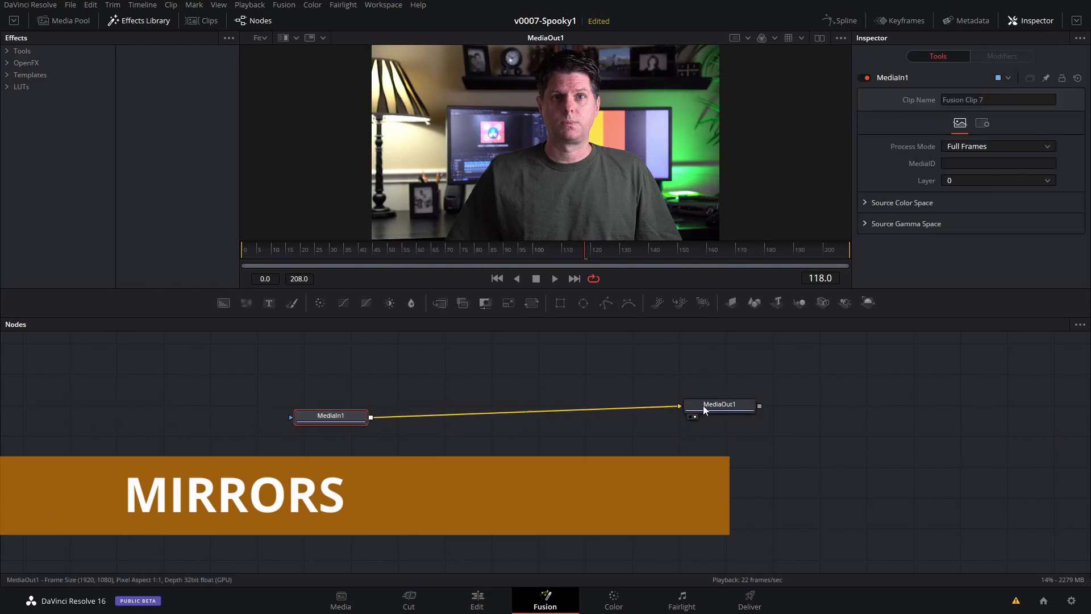
left_click_drag(706, 409, 716, 419)
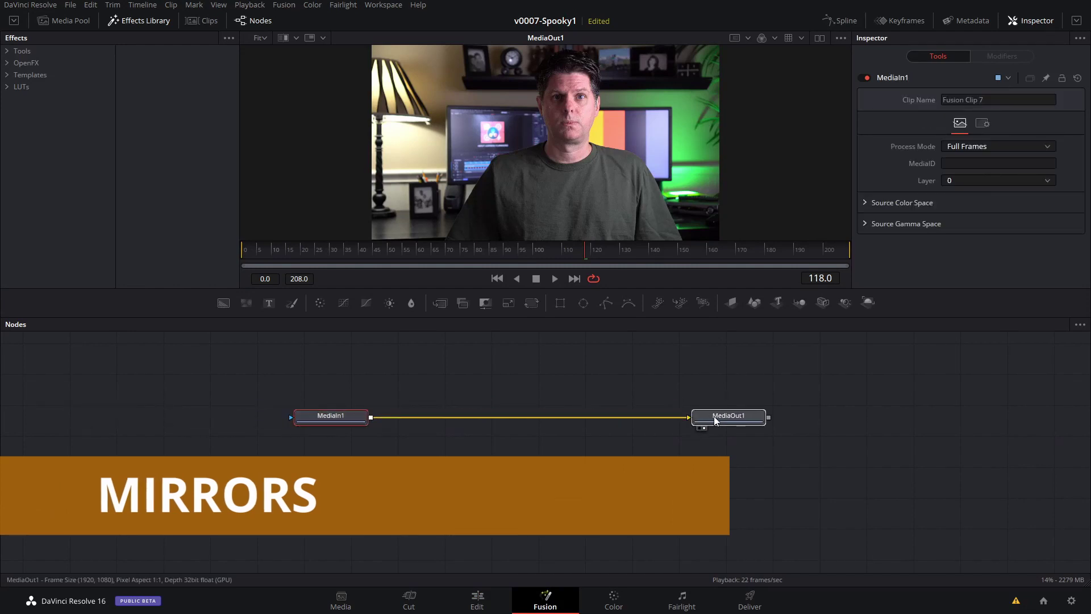
Insert a Mirrors node after MediaIn1 and shift the mirror centre slightly right.
left_click(334, 423)
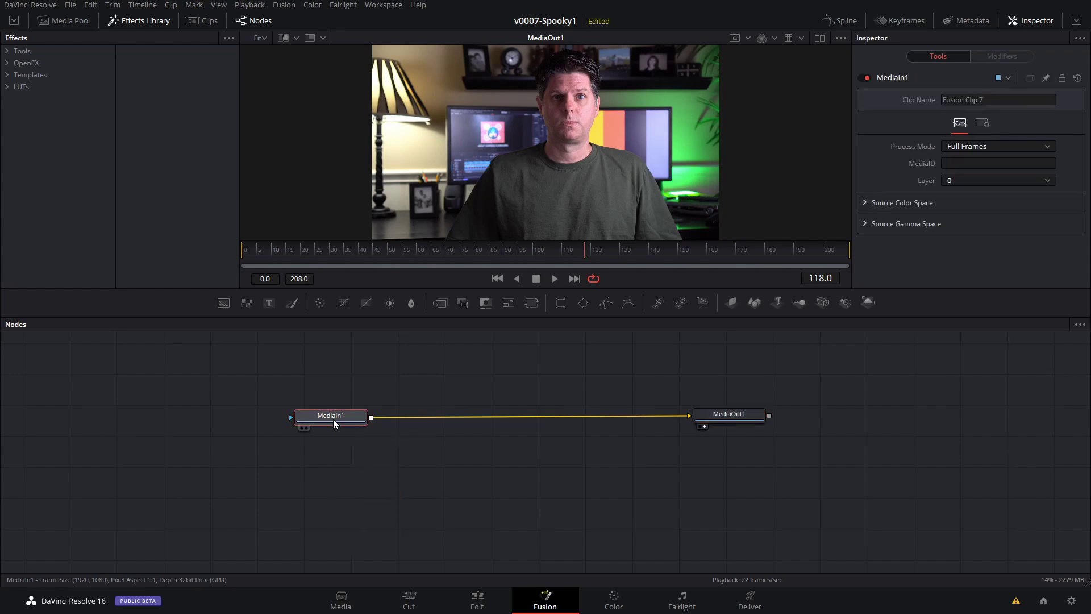
key("shift+space")
type("grid")
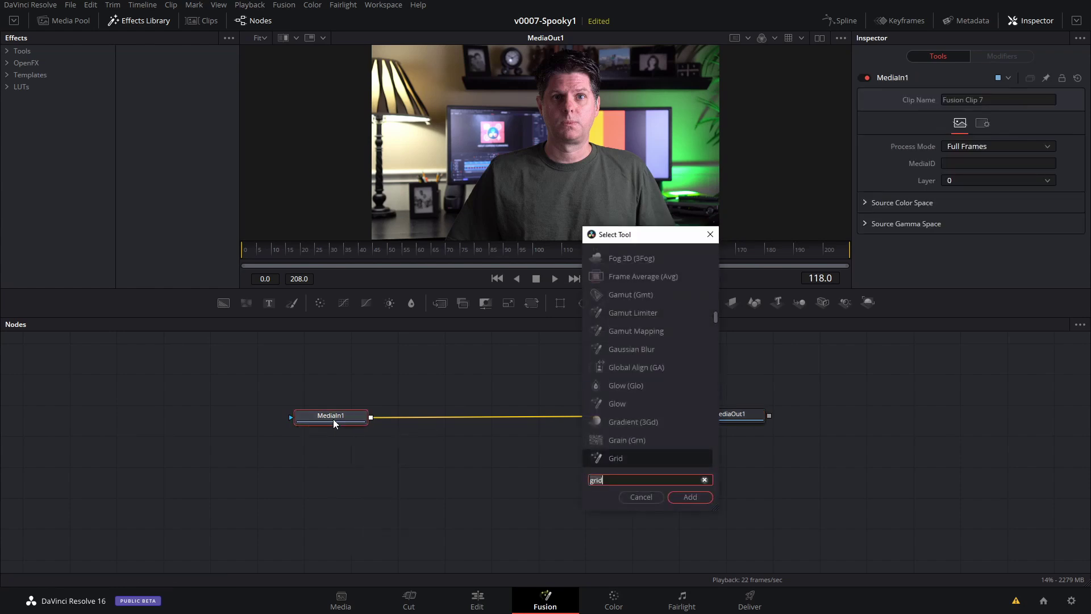
type("mir")
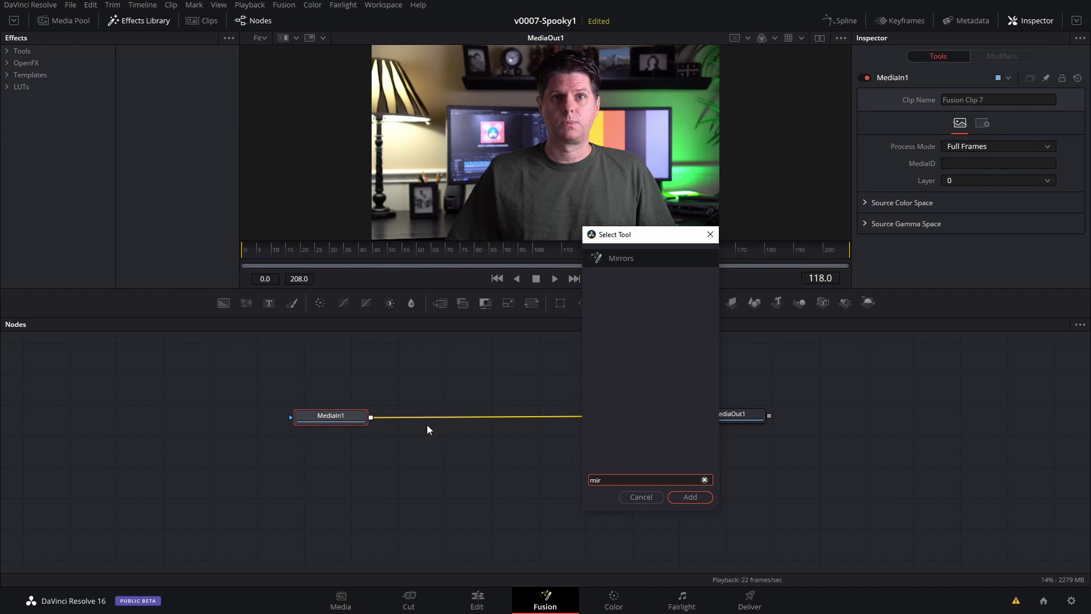
left_click(698, 497)
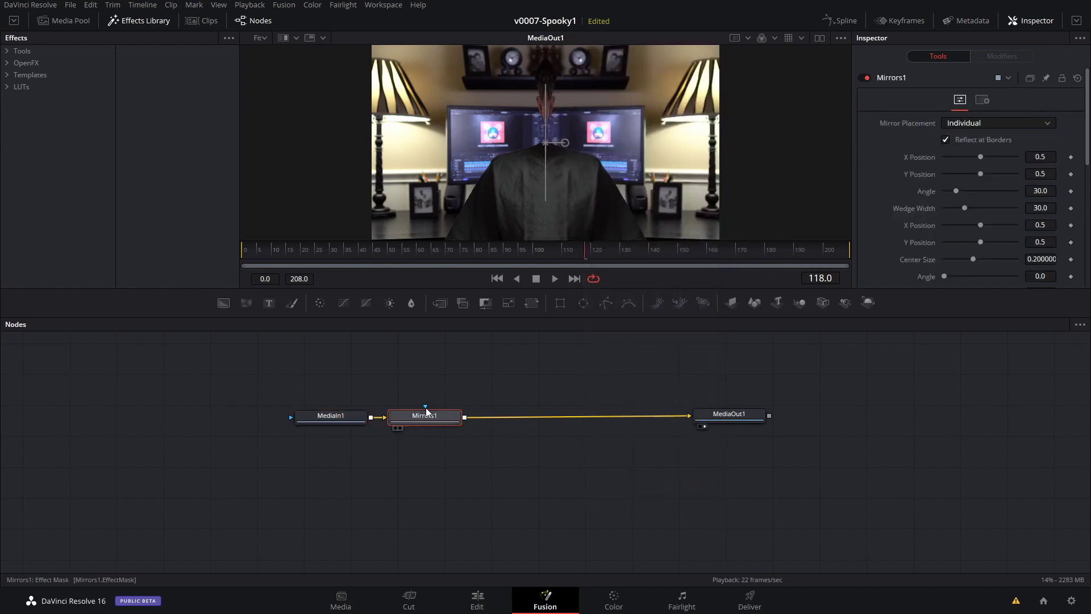
left_click_drag(461, 417, 469, 415)
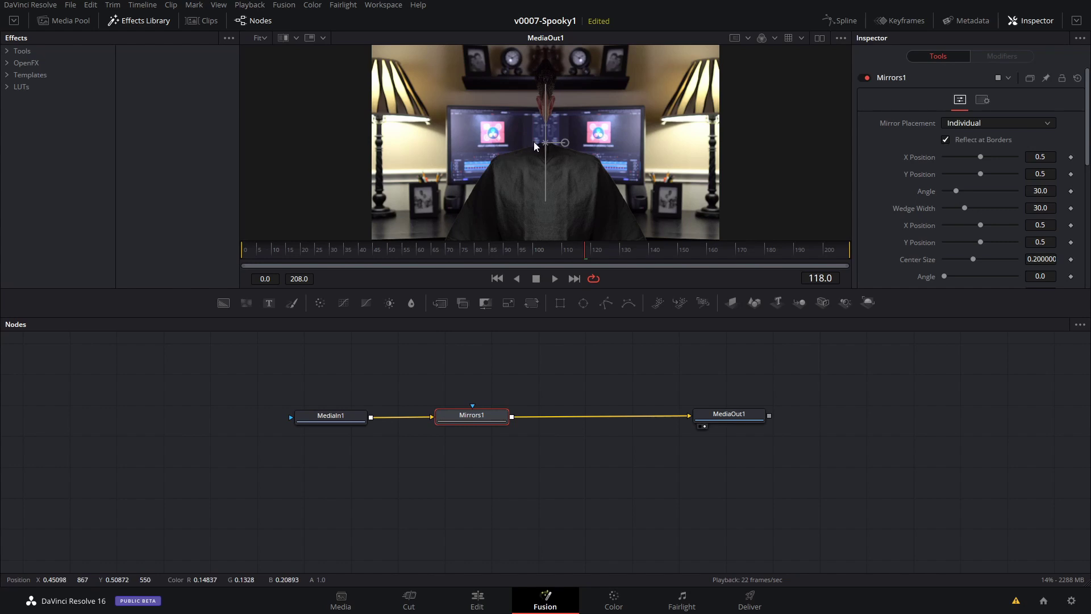
left_click_drag(548, 145, 573, 142)
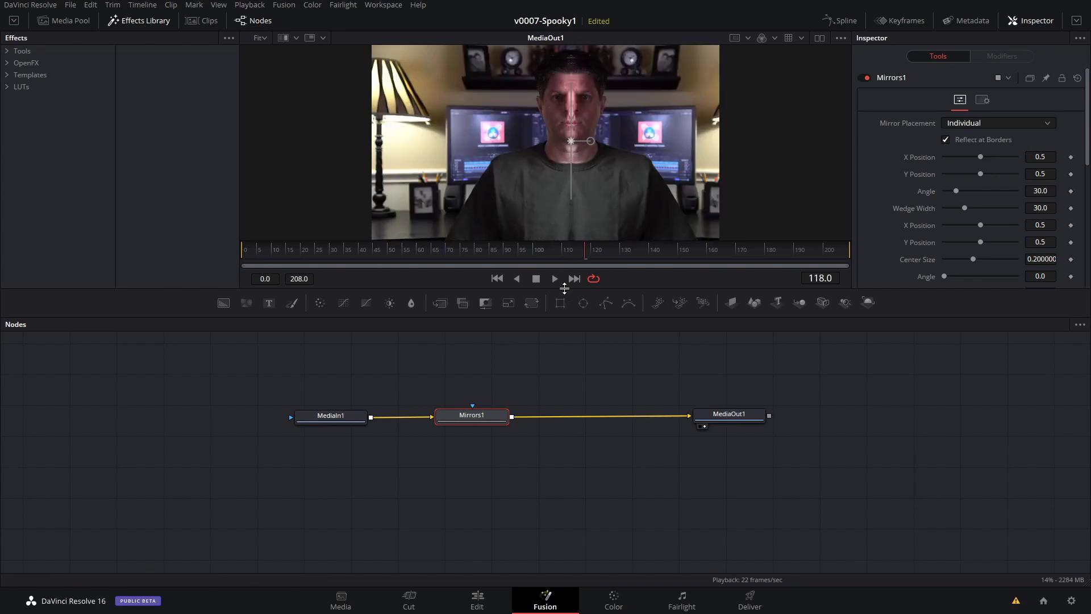
Flip Mirror 1, tilt its angle to 6.678, and fine-tune its centre in the enlarged viewer.
left_click_drag(564, 289, 567, 404)
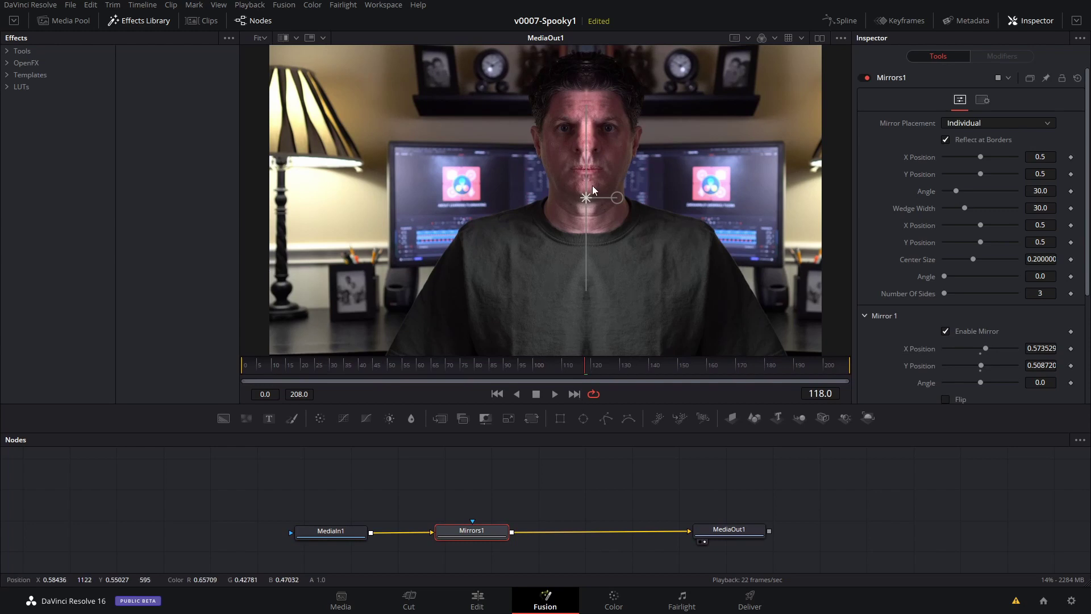
left_click_drag(586, 198, 585, 198)
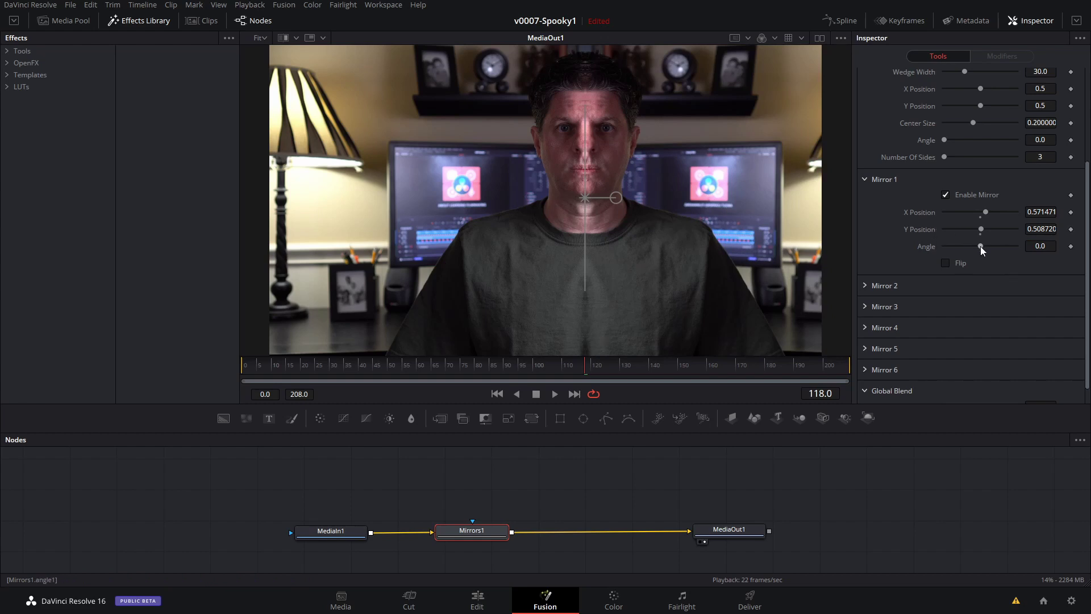
left_click_drag(981, 246, 980, 247)
left_click(944, 266)
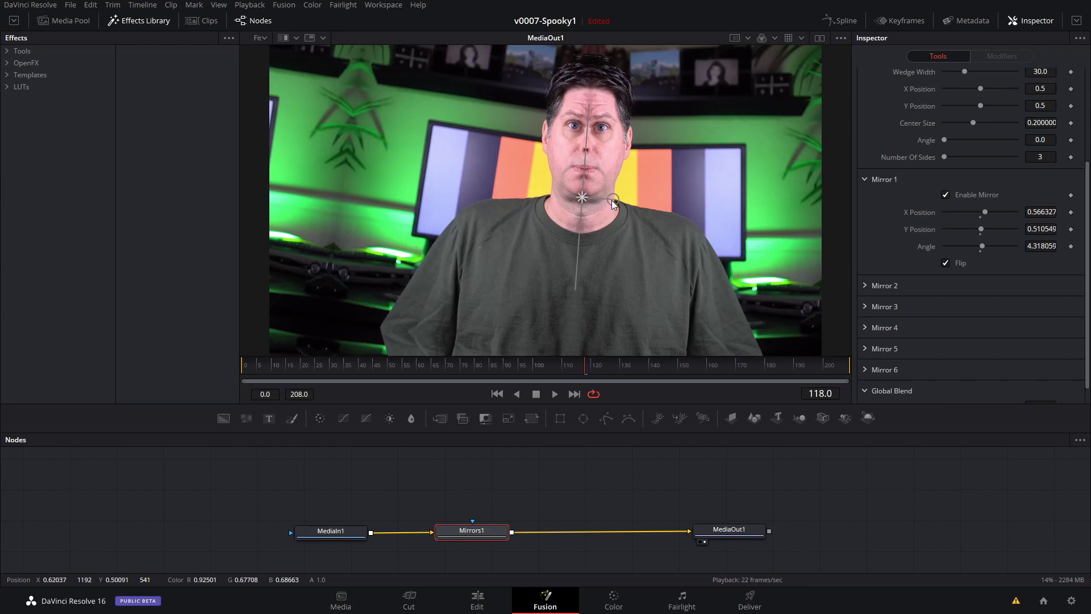
left_click_drag(613, 199, 581, 196)
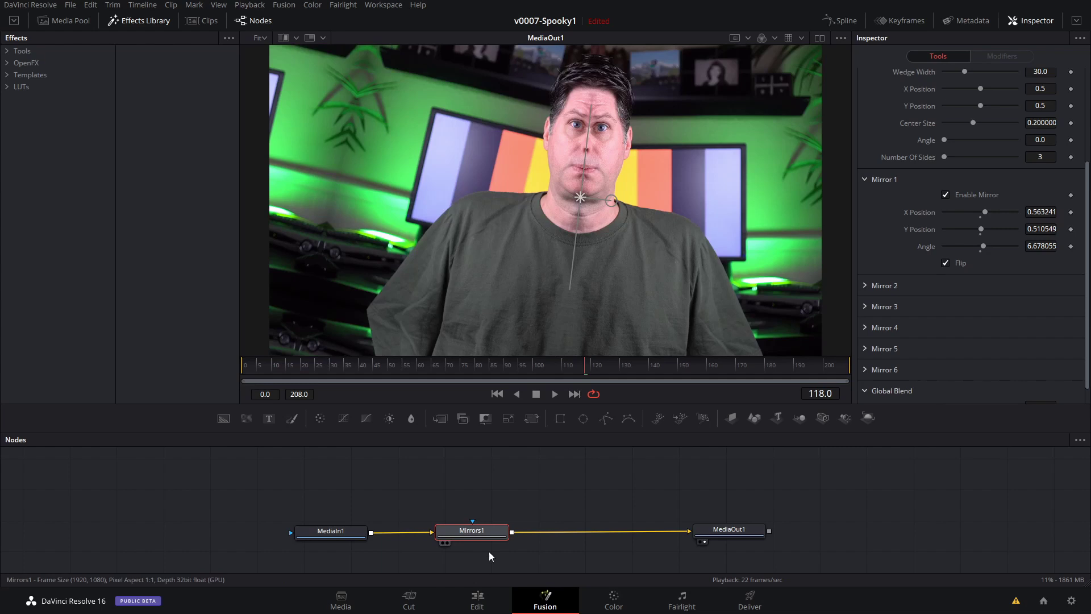
On the Edit page, rotate Fusion Clip 7 slightly, scale it to 1.3, and play it back.
left_click(488, 604)
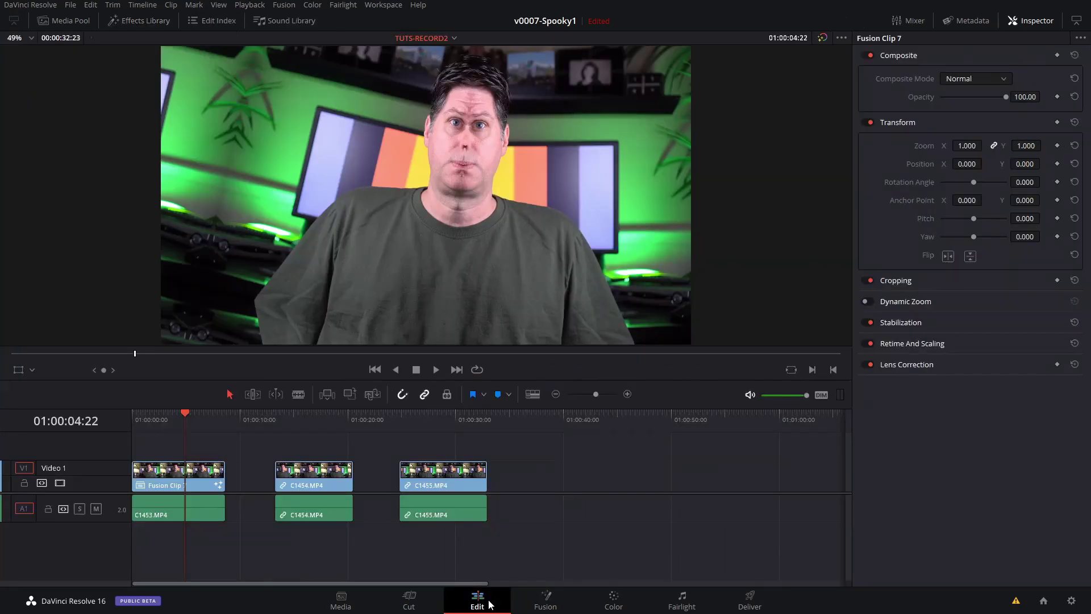
left_click(182, 417)
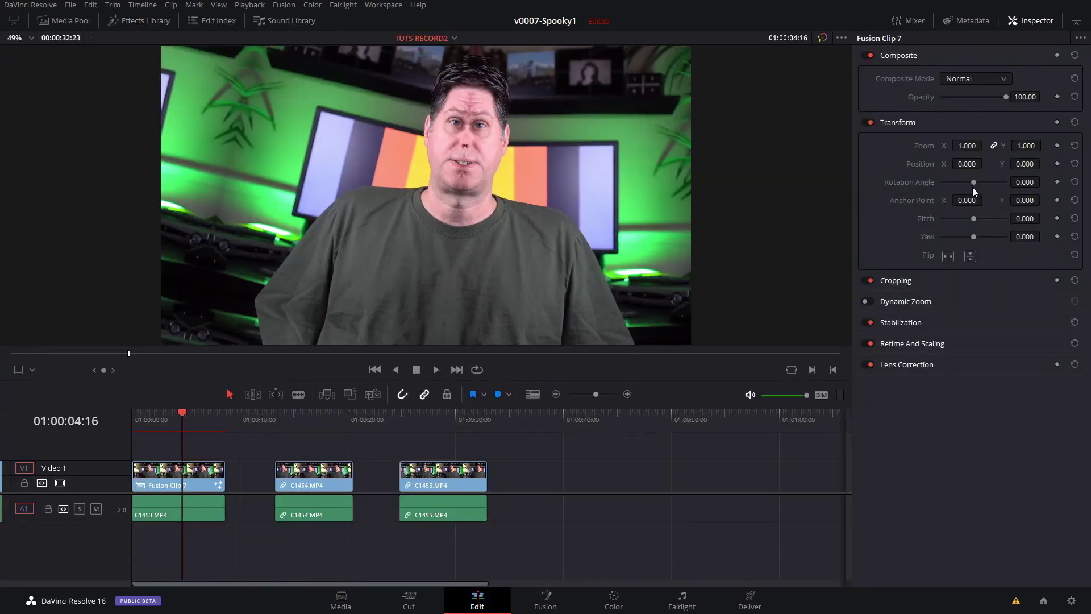
left_click_drag(973, 182, 974, 182)
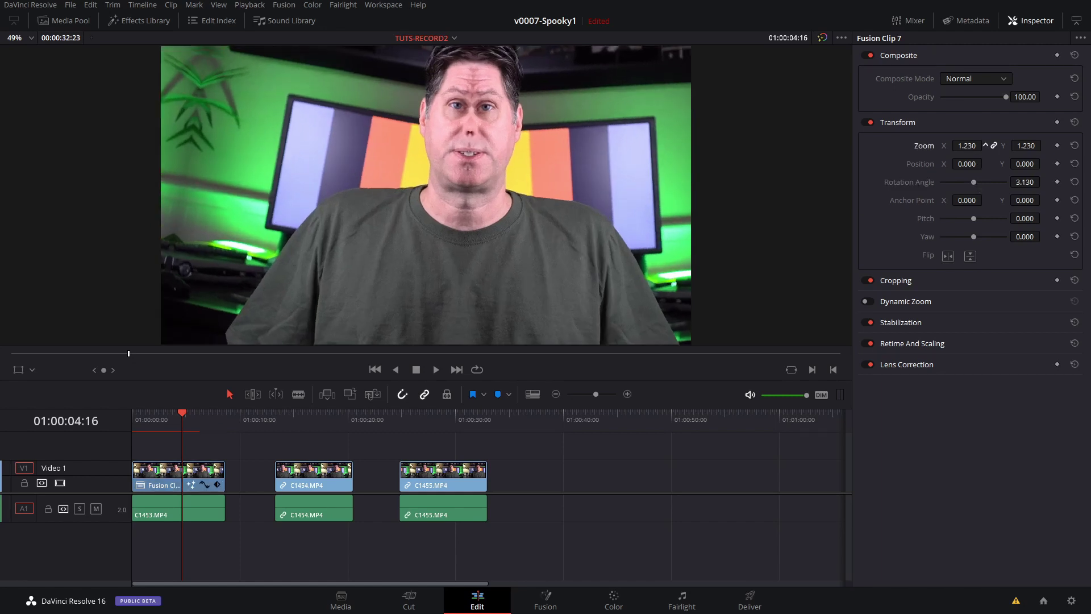
left_click_drag(986, 145, 1028, 163)
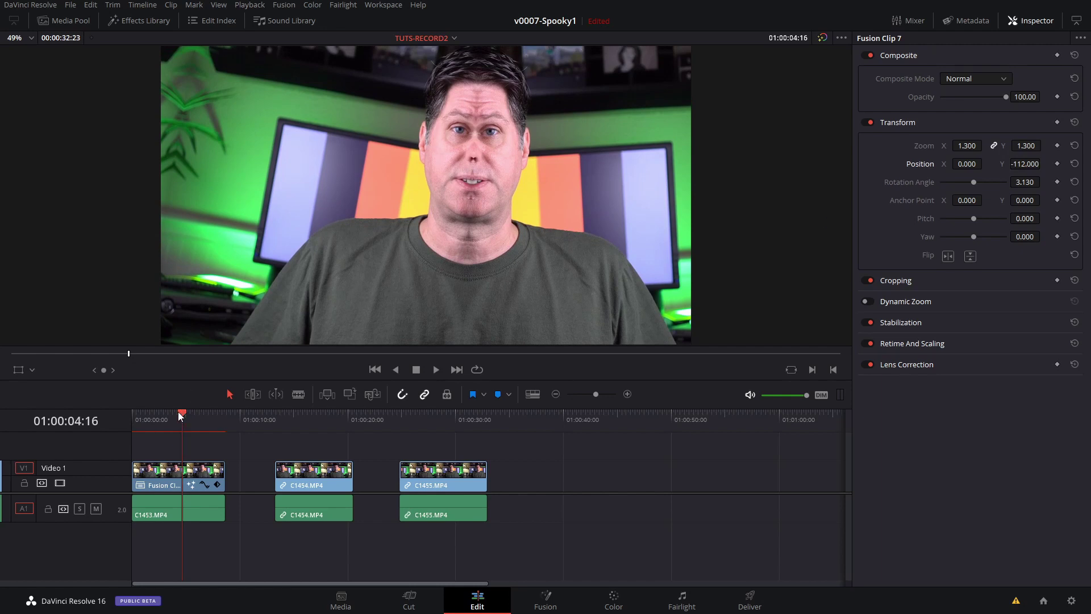
left_click_drag(178, 415, 133, 415)
left_click(172, 417)
key("space")
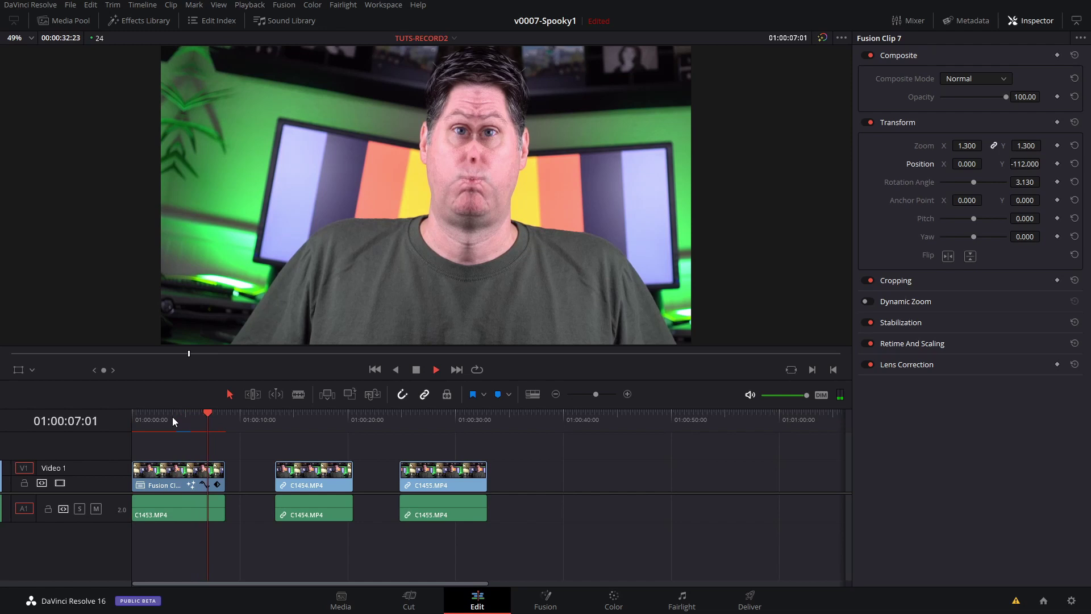
key("Home")
Reframe Fusion Clip 7 to 1.47 zoom and 9.39 rotation, then review playback.
left_click(183, 475)
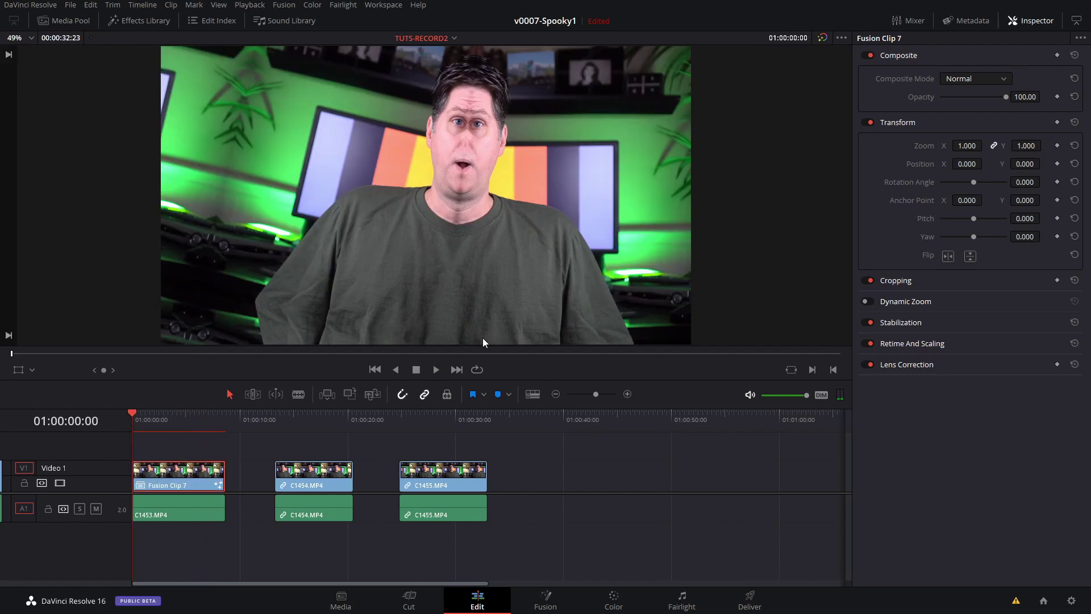
left_click_drag(974, 182, 1043, 164)
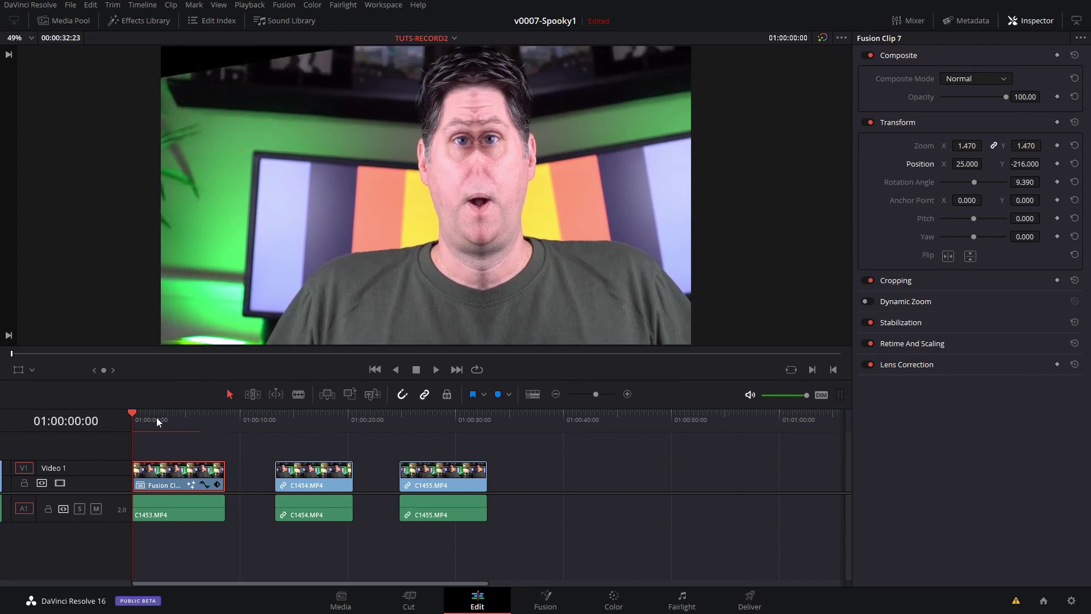
key("space")
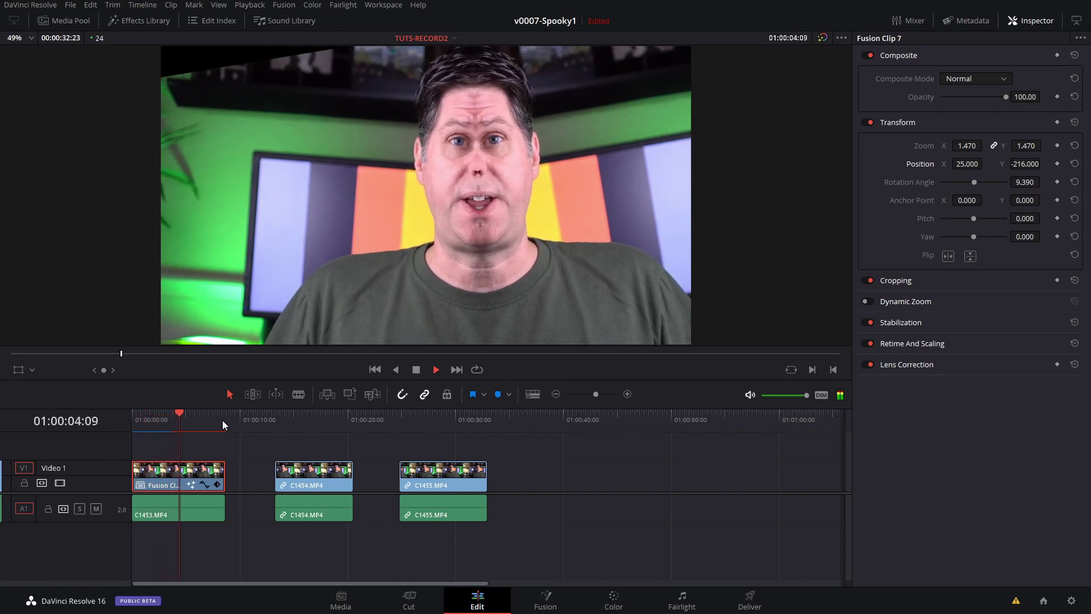
key("space")
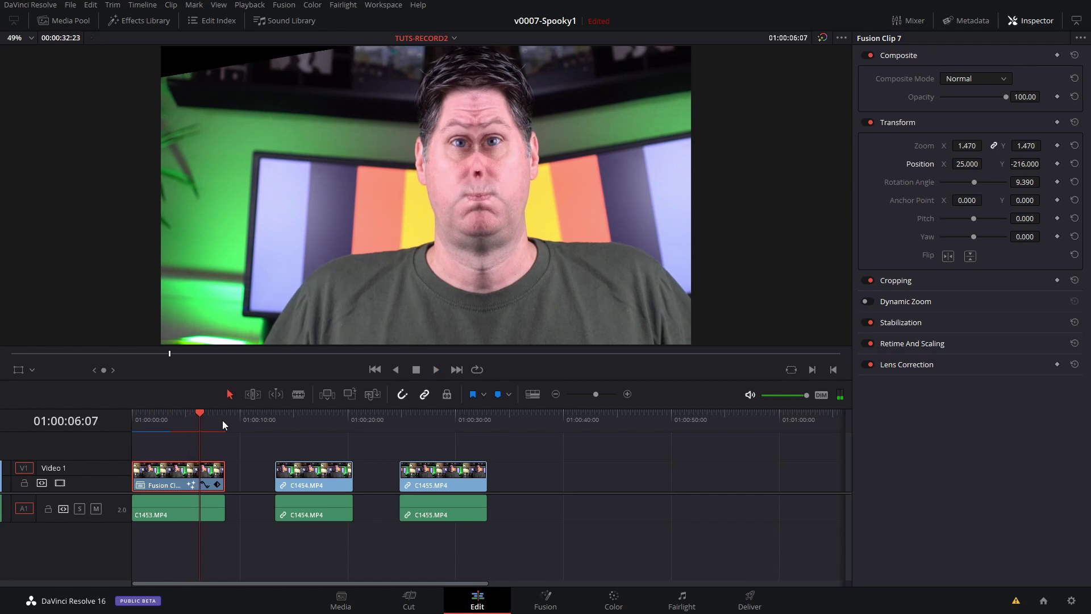
Convert clip C1454 into Fusion Clip 8 and open its MediaIn1-to-MediaOut1 graph.
left_click(197, 413)
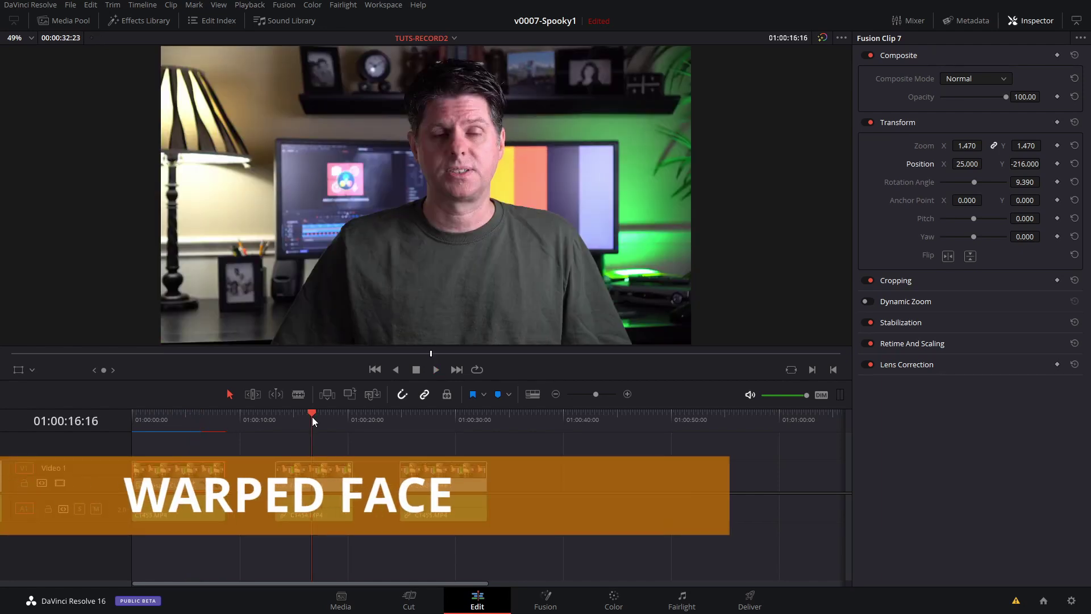
right_click(318, 468)
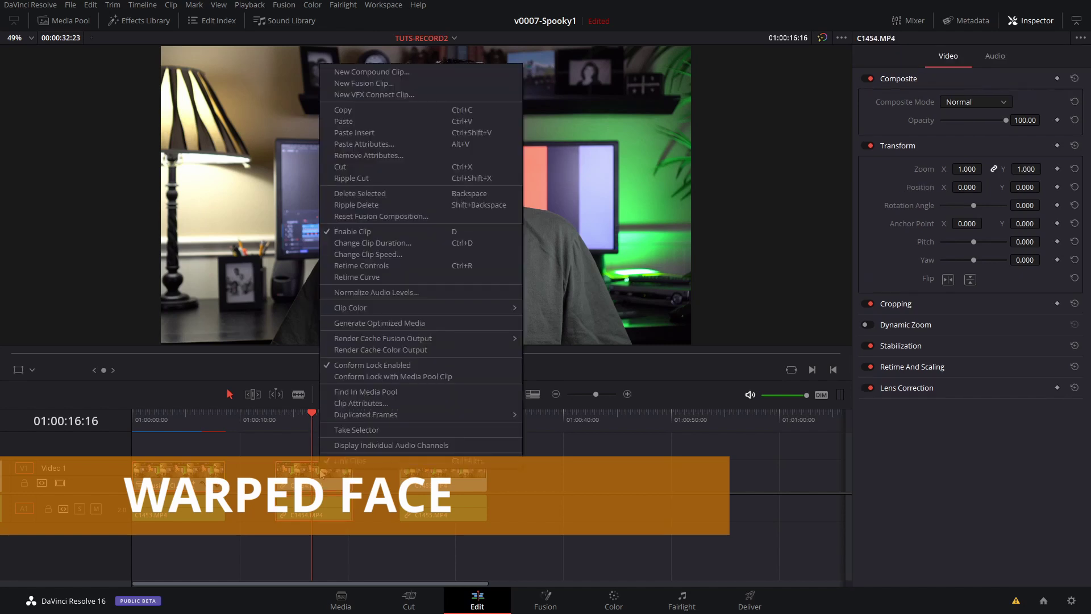
left_click(377, 83)
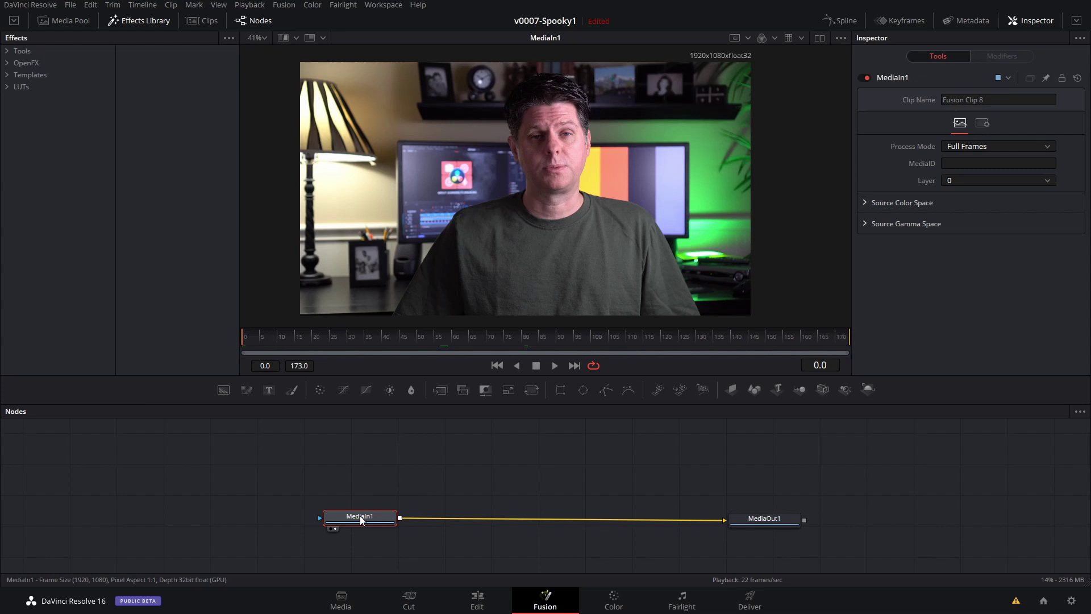
mouse_move(361, 518)
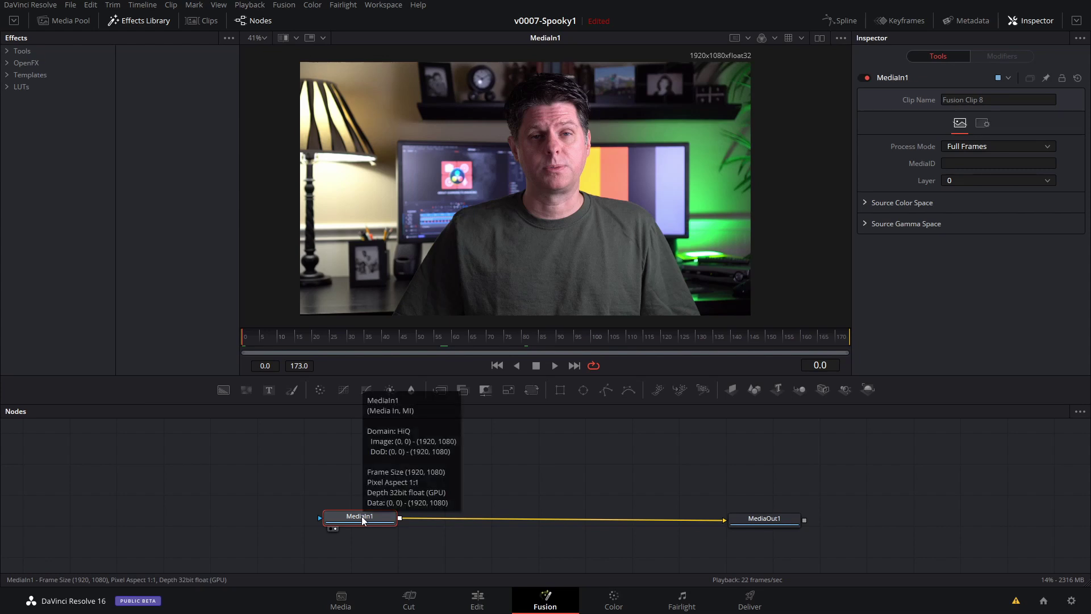
left_click(339, 458)
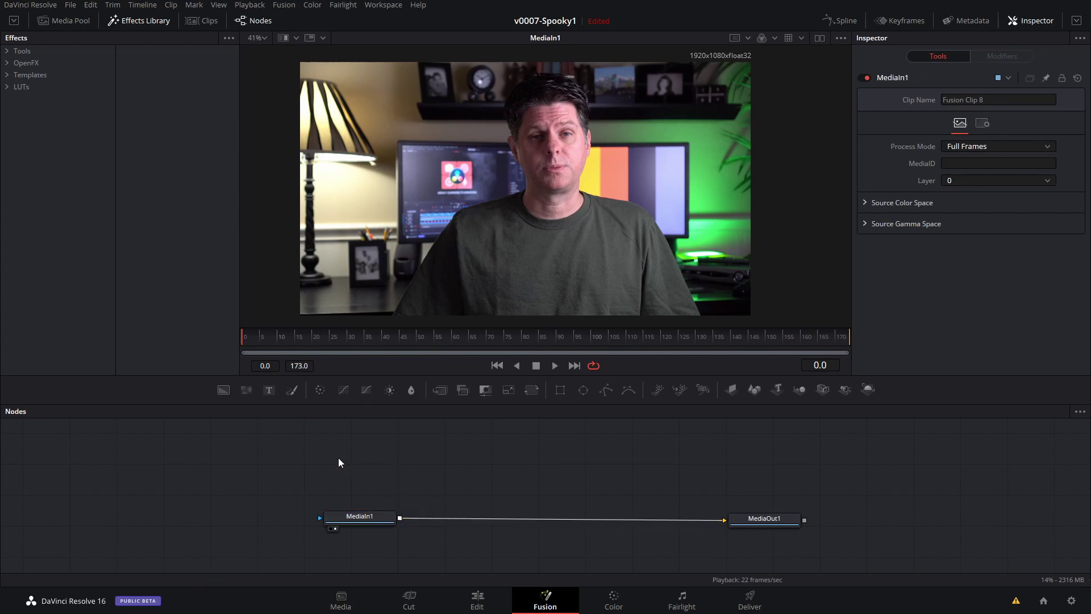
Paste a second input, MediaIn1_1, and add a GridWarp1 node after it.
key("ctrl+v")
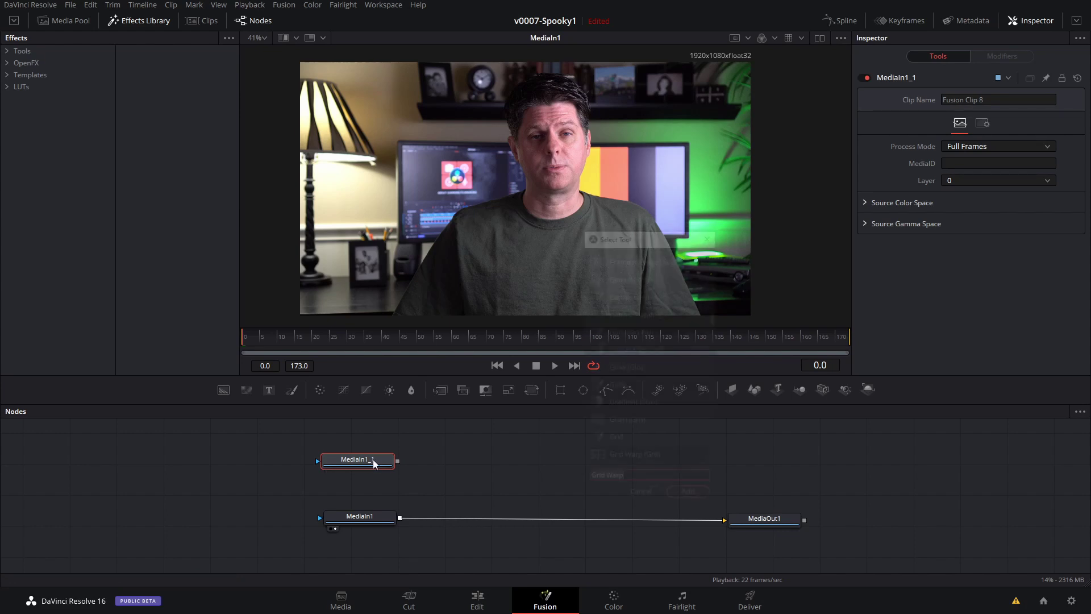
key("shift+space")
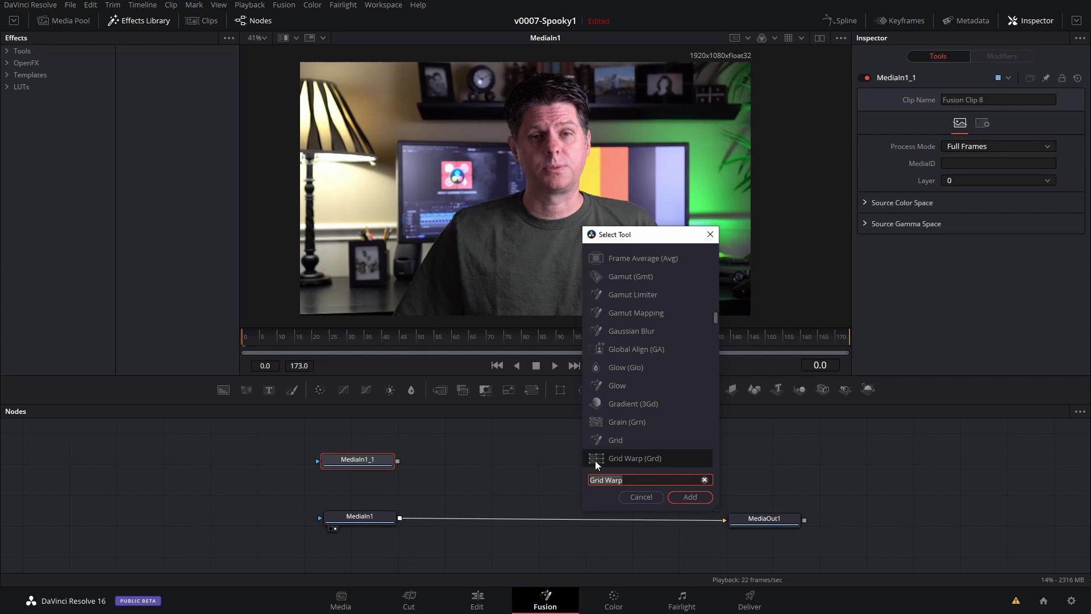
type("grid")
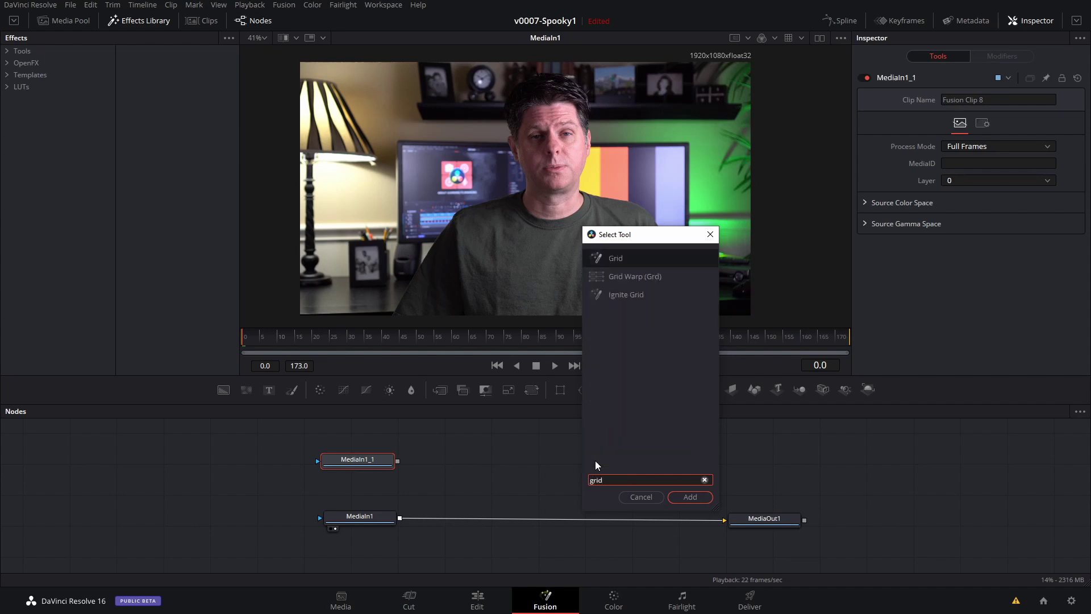
left_click(650, 278)
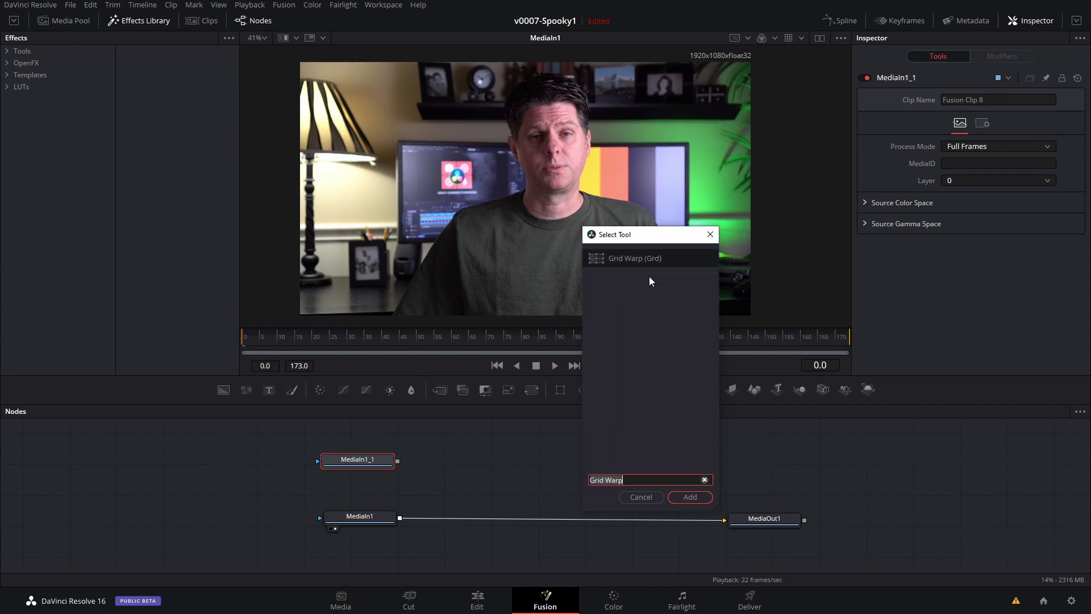
left_click(694, 498)
left_click_drag(466, 467, 485, 464)
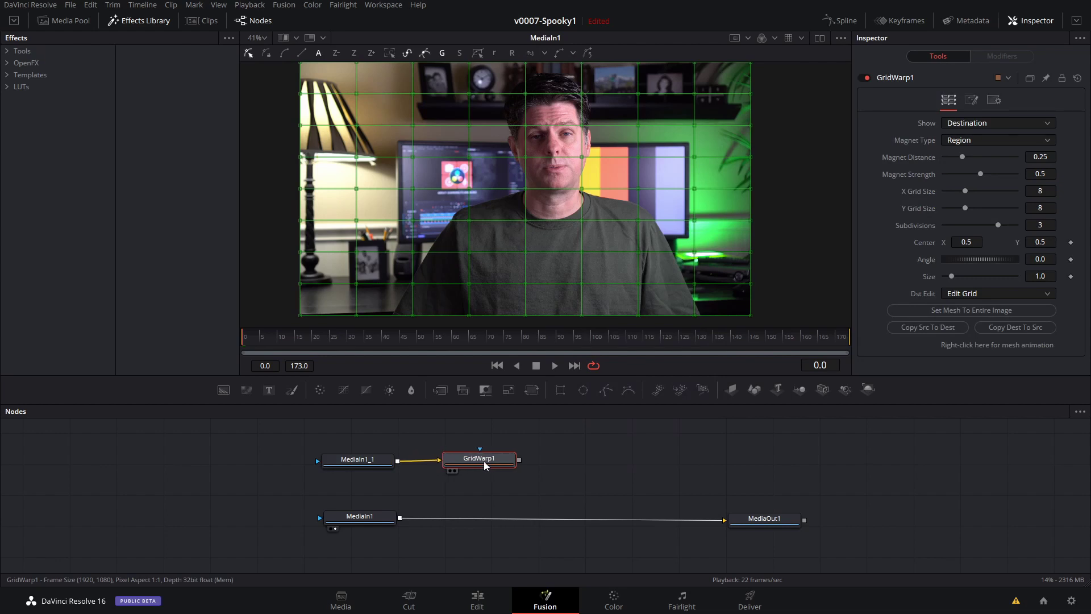
View GridWarp1 and set its X and Y Grid Size to 20, zooming onto the face.
key("2")
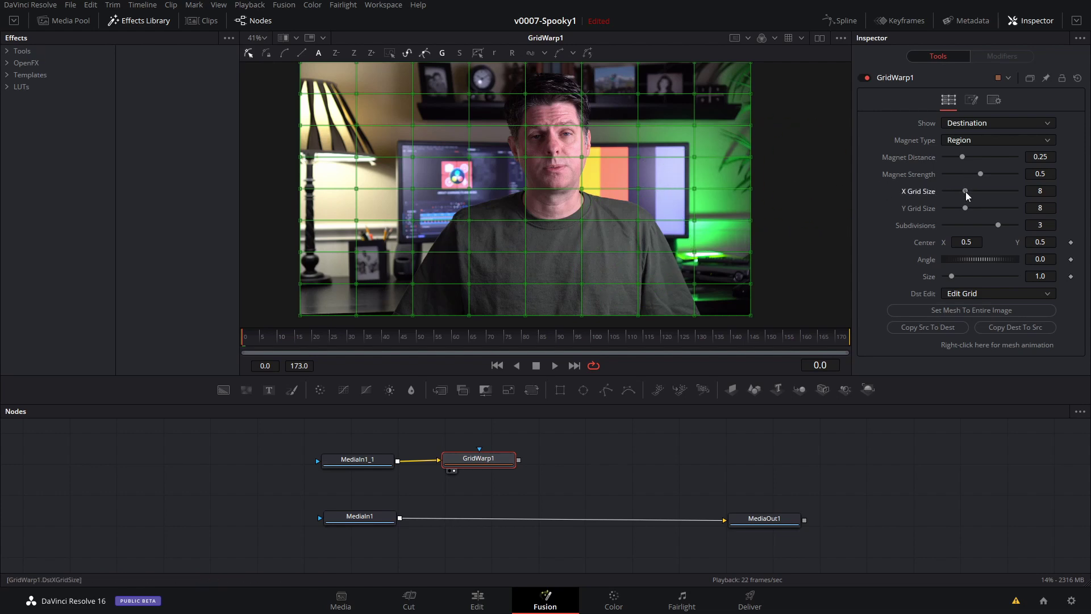
left_click_drag(970, 196, 1003, 212)
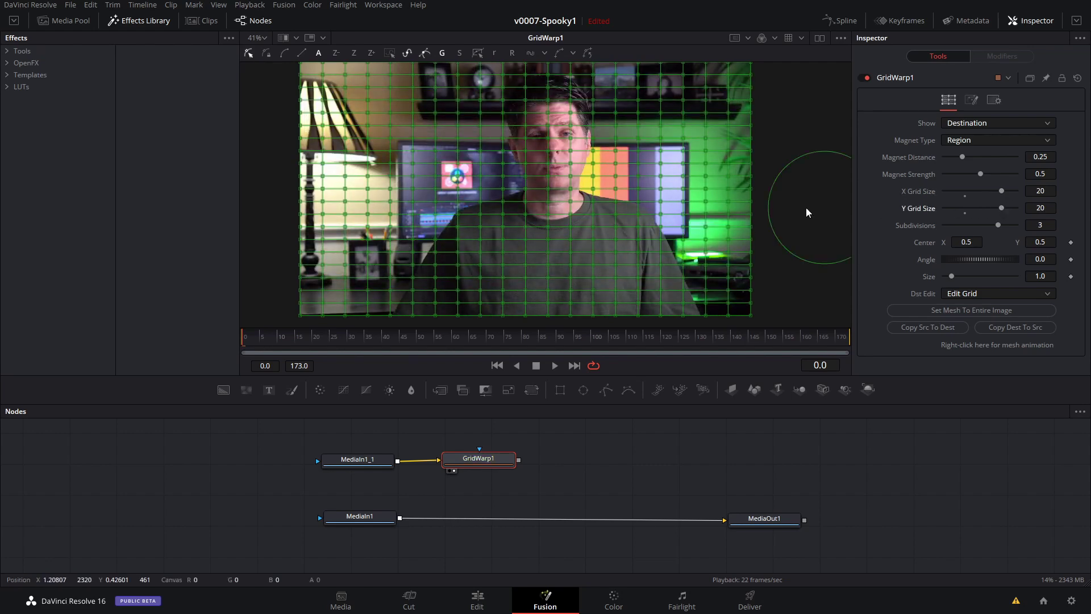
scroll(582, 198, "up", 5)
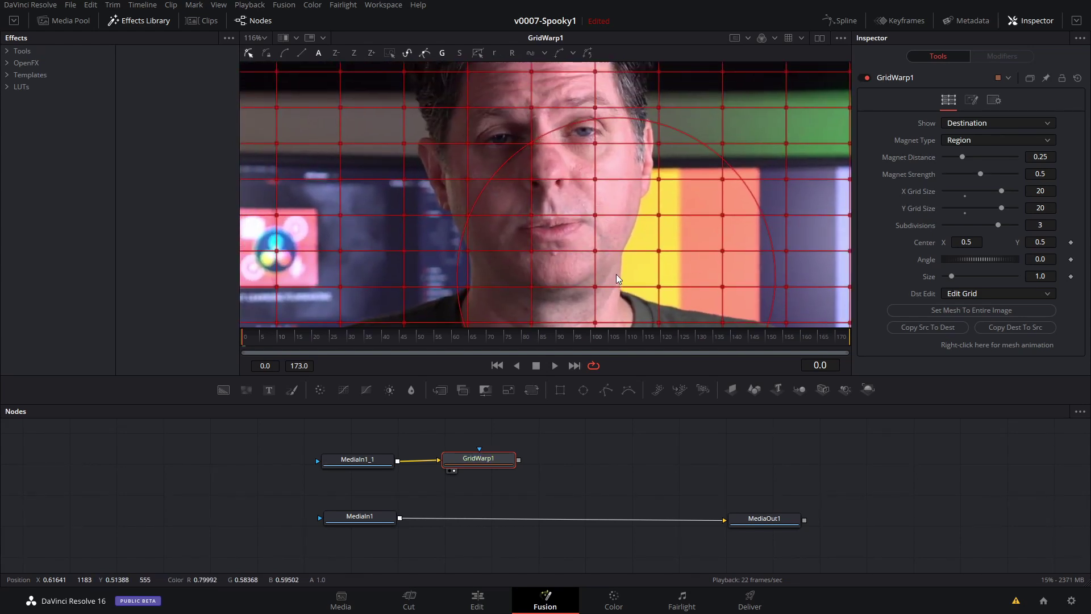
Drag grid points near the eye and nose to start warping the face.
left_click_drag(468, 145, 483, 195)
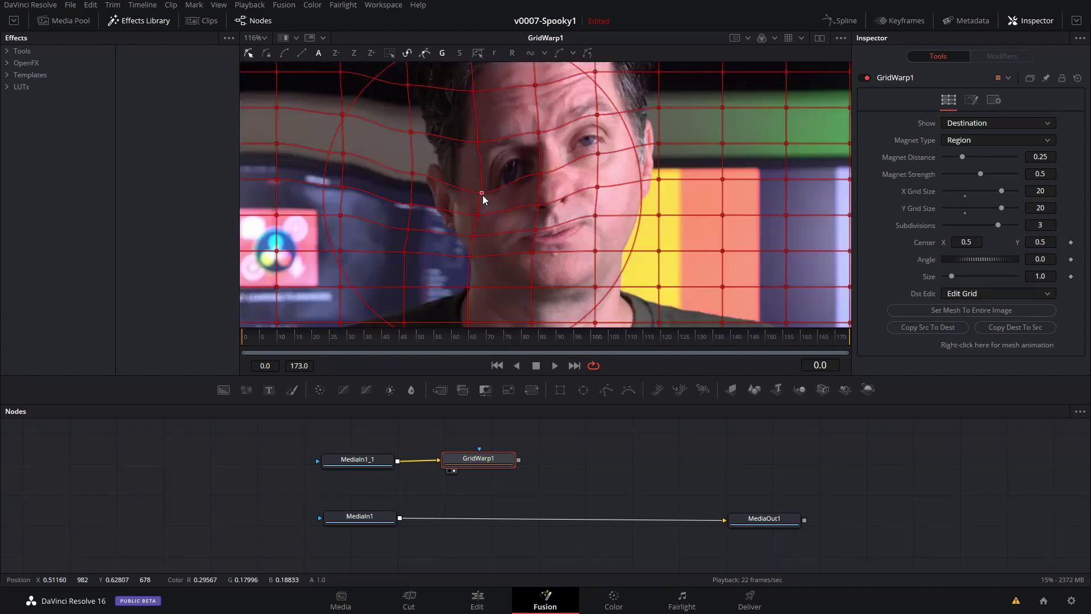
left_click_drag(479, 152, 467, 110)
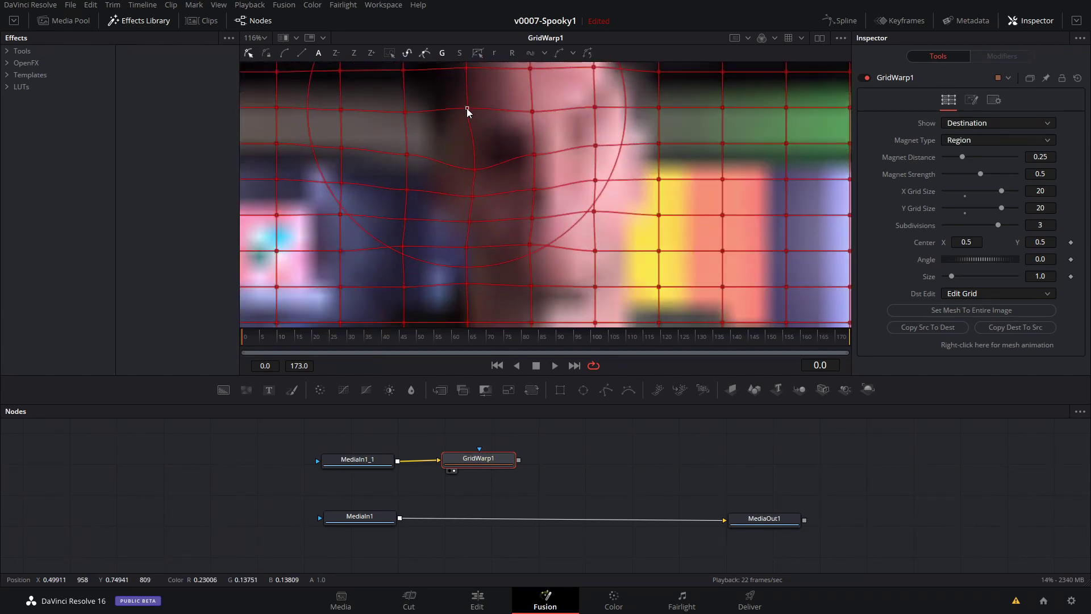
left_click_drag(530, 152, 531, 191)
left_click_drag(594, 164, 593, 222)
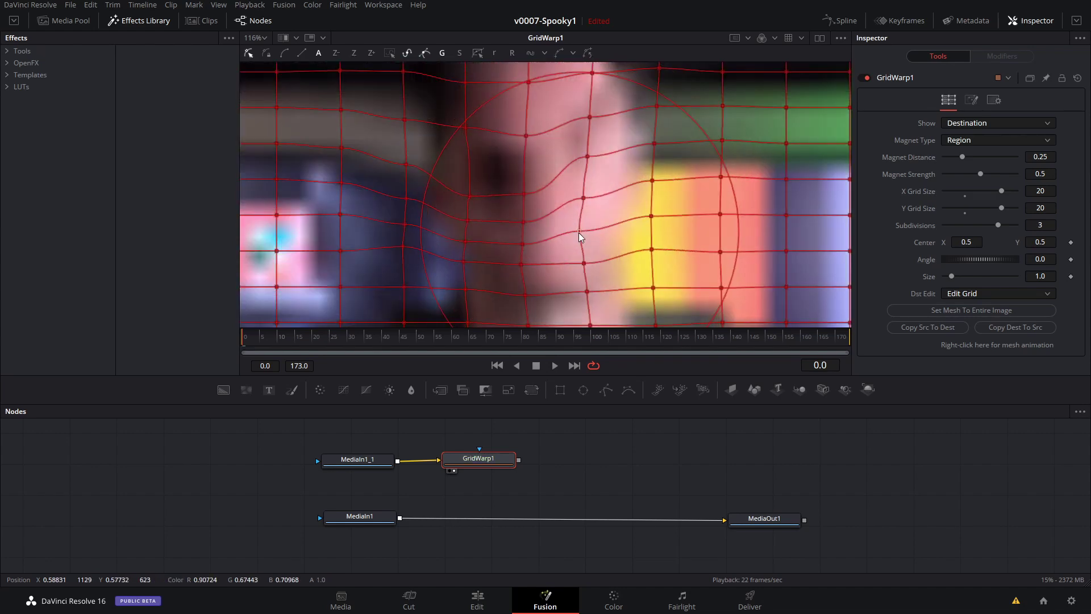
Set Magnet Type to Selected, drag the mouth and right-eye points, and go to frame 47.
left_click(994, 140)
left_click(974, 165)
left_click_drag(593, 223, 517, 226)
mouse_move(595, 149)
left_mouse_down()
mouse_move(584, 170)
mouse_move(580, 162)
left_mouse_up()
left_click(407, 338)
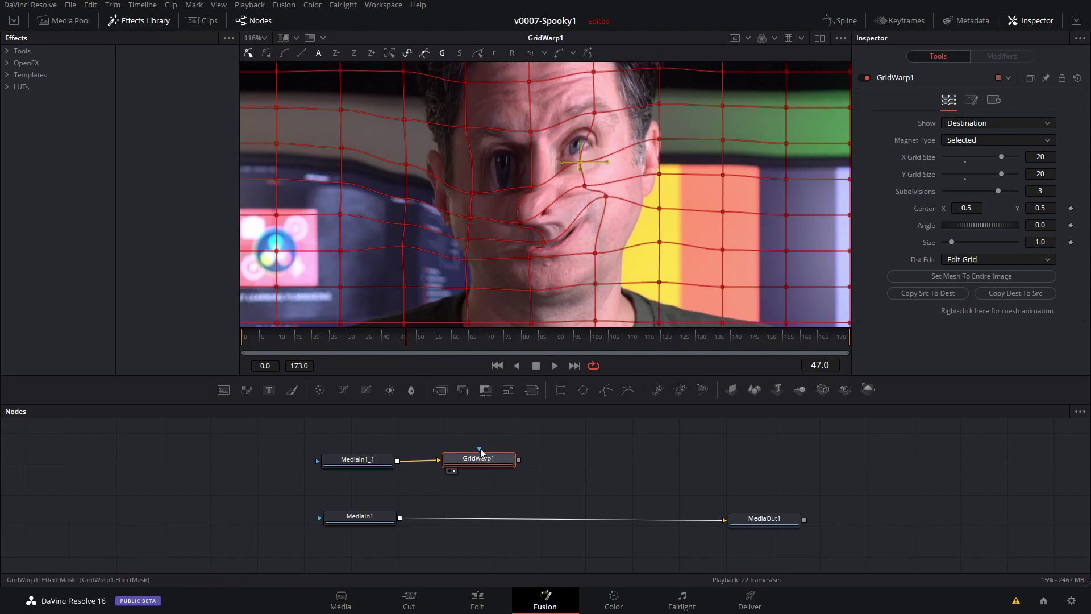
left_click_drag(386, 460, 393, 460)
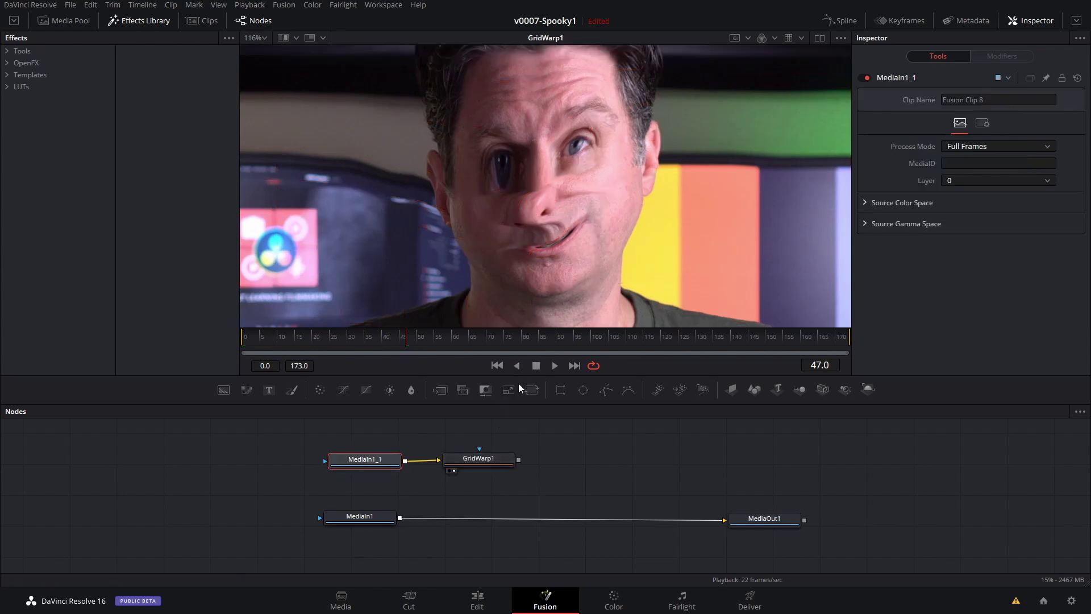
Add a BSpline node and trace a closed outline around the face.
left_click_drag(518, 377, 518, 447)
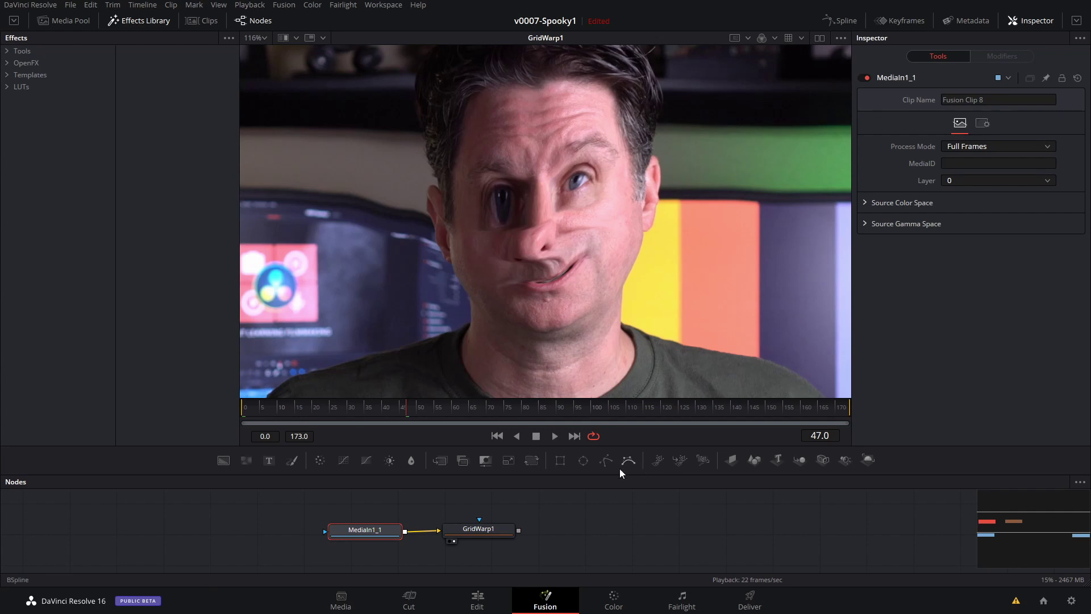
left_click(354, 510)
left_click_drag(629, 462, 289, 506)
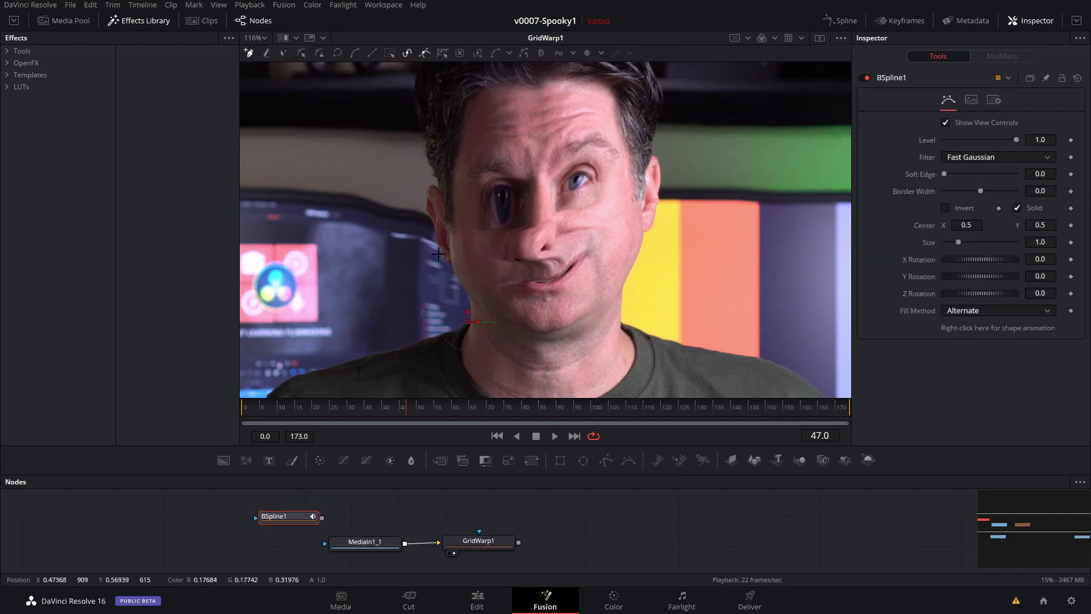
left_click(470, 114)
left_click(457, 150)
left_click(453, 192)
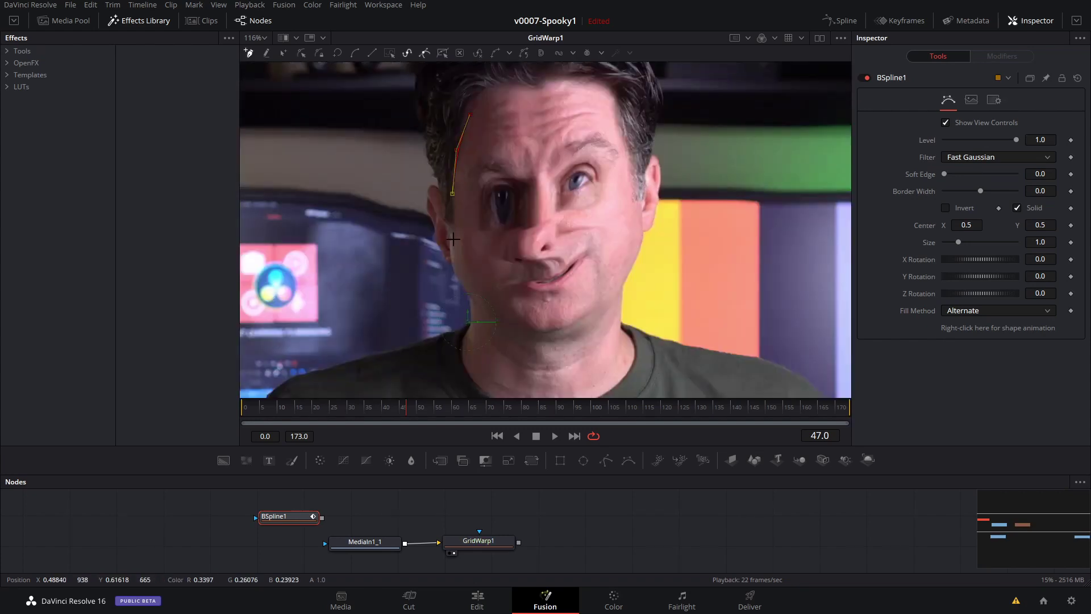
left_click(456, 242)
left_click(464, 268)
left_click(477, 291)
left_click(501, 314)
left_click(574, 323)
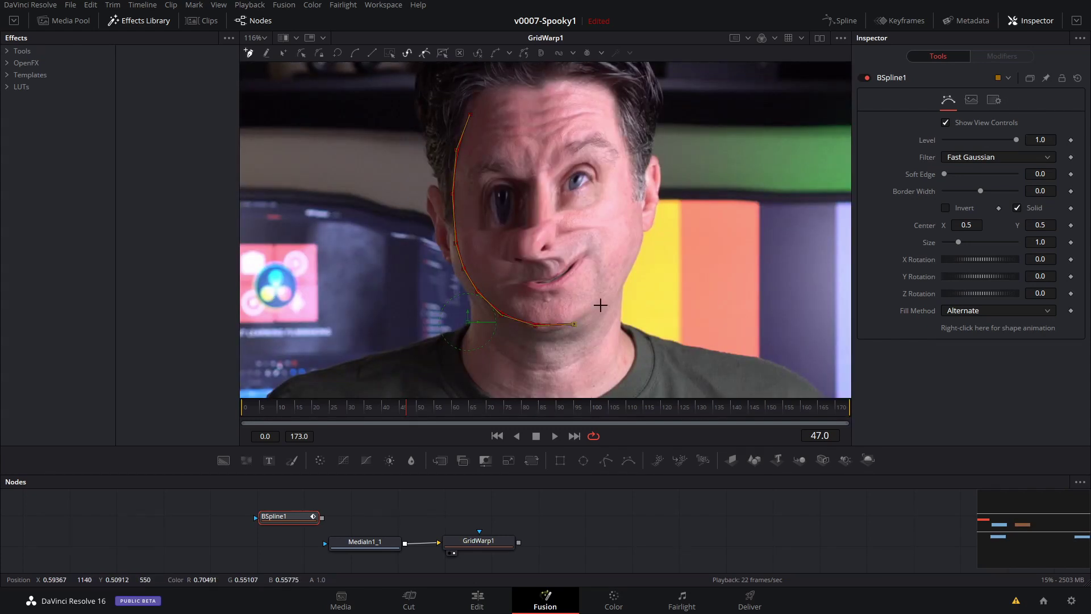
left_click(604, 302)
left_click(635, 242)
left_click(621, 151)
left_click(591, 93)
left_click(505, 103)
left_click(470, 114)
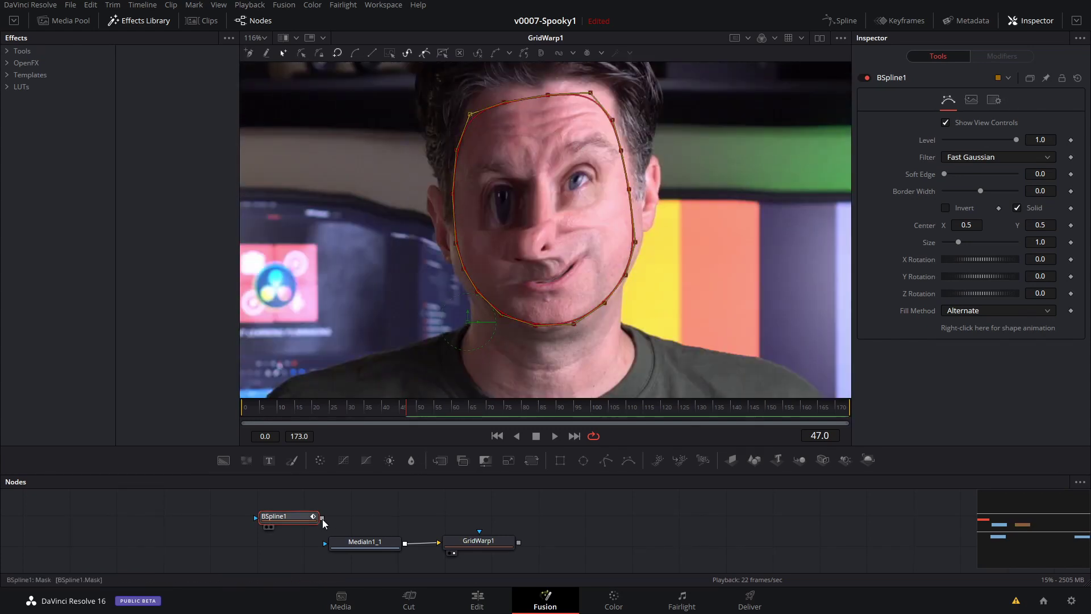
Connect the outline to MediaIn1_1's mask input and set Soft Edge to 0.0157.
left_click_drag(322, 520, 330, 545)
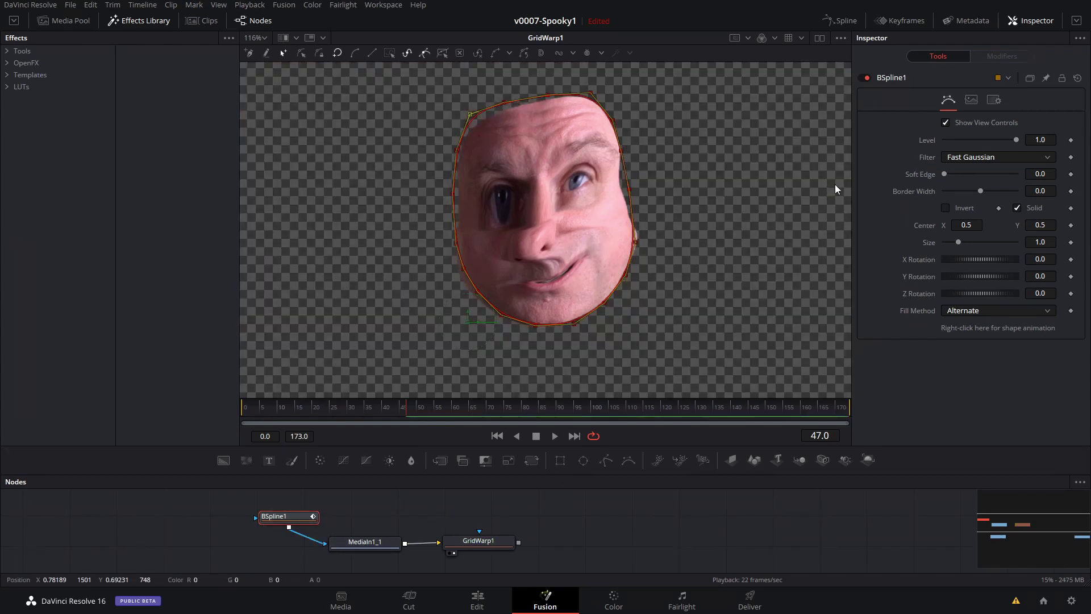
left_click_drag(945, 173, 952, 178)
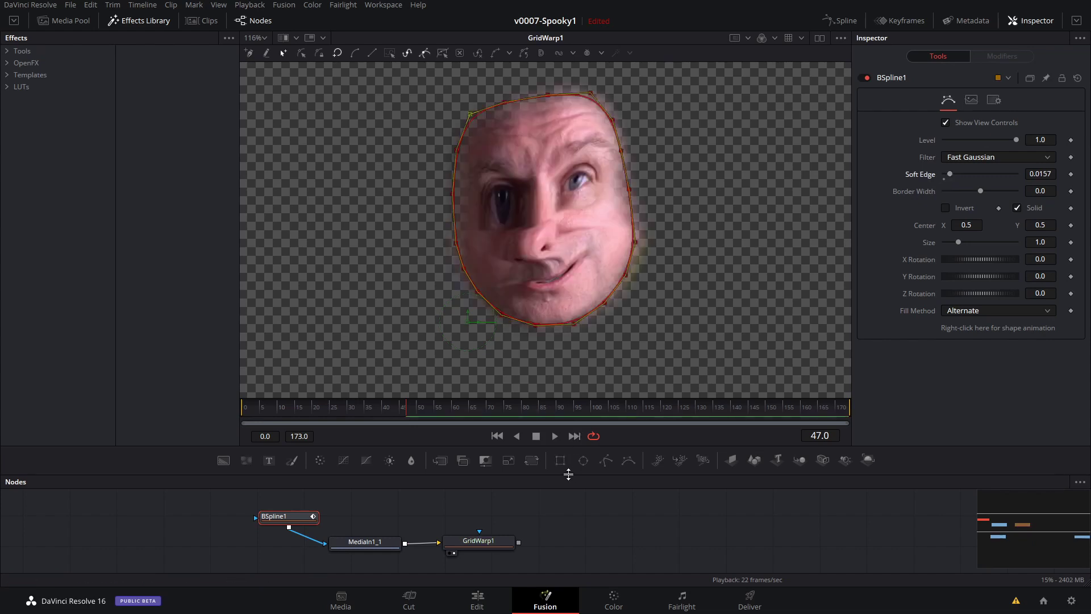
left_click_drag(568, 472, 569, 341)
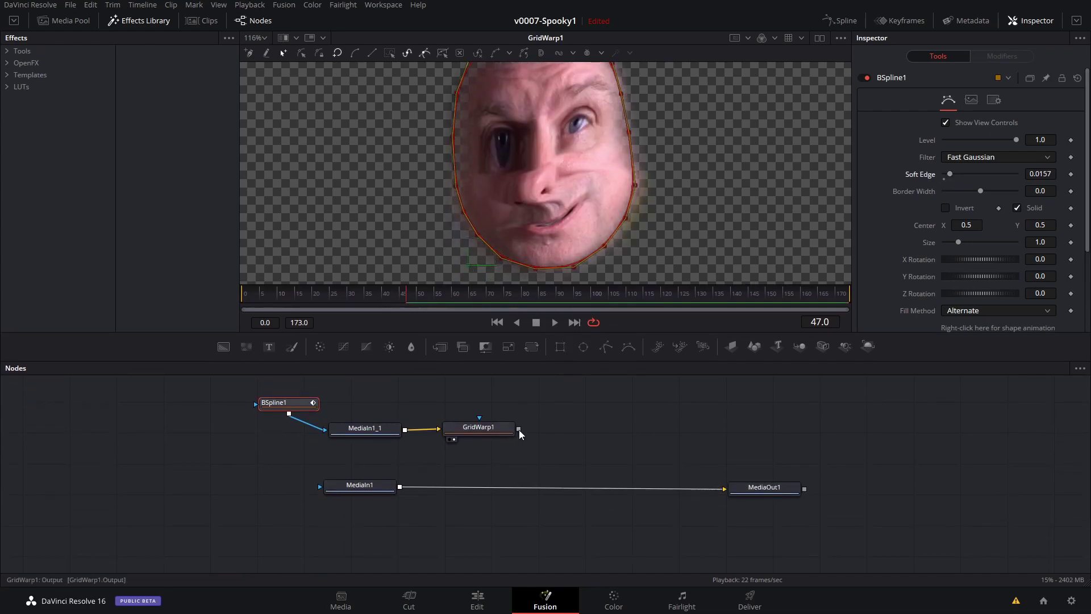
Merge the masked GridWarp1 face over MediaIn1 via Merge1 and view MediaOut1.
left_click_drag(519, 429, 400, 488)
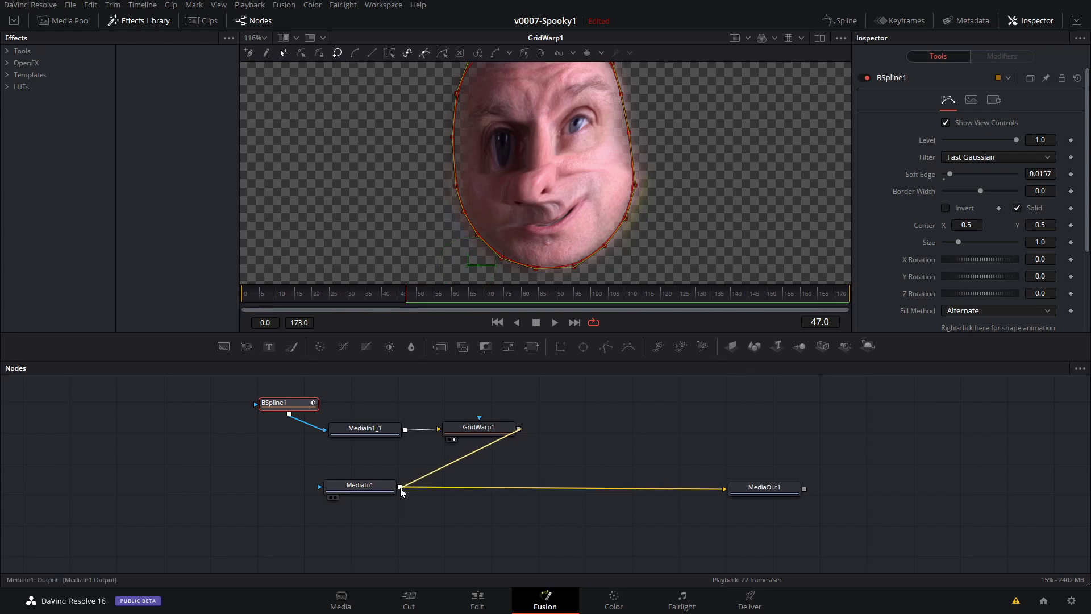
left_click(751, 494)
key("1")
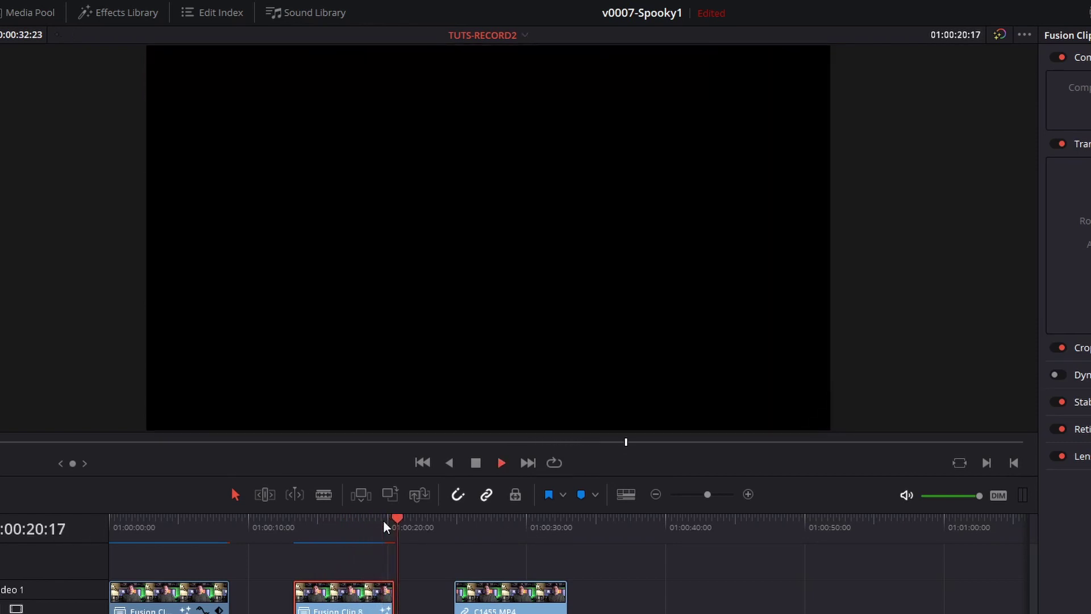
Replay the warped face effect, then convert the third clip C1455.MP4 into Fusion Clip 9.
left_click(320, 520)
left_click(475, 463)
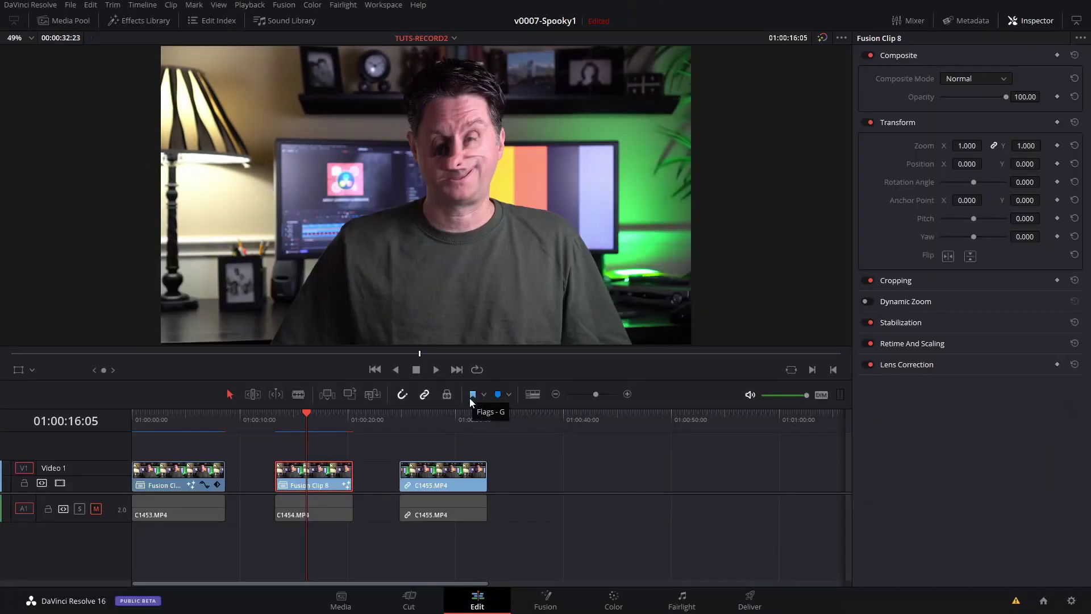
left_click(503, 524)
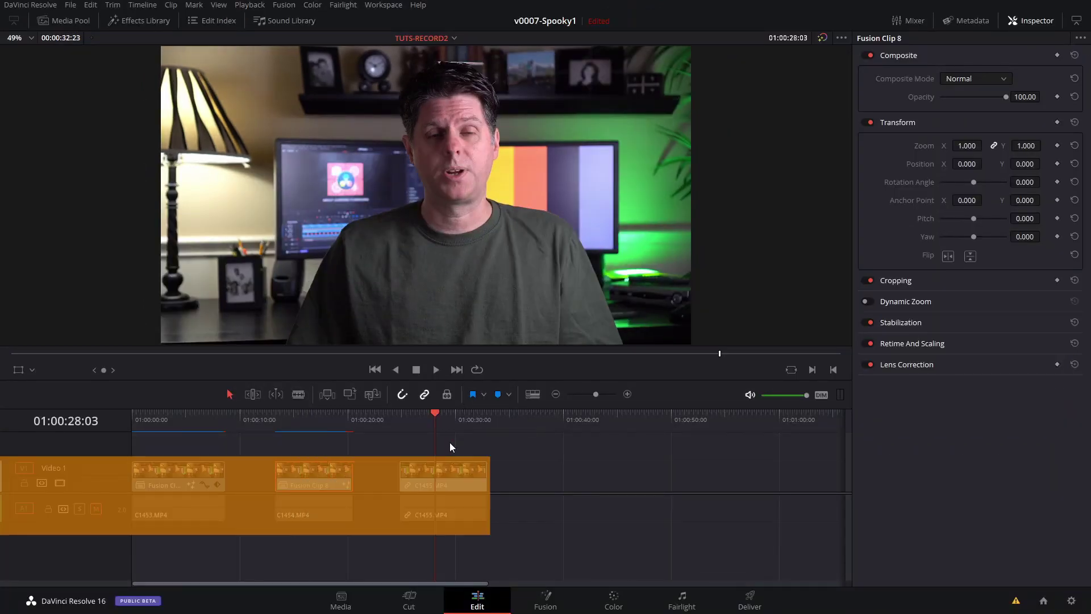
left_click(453, 476)
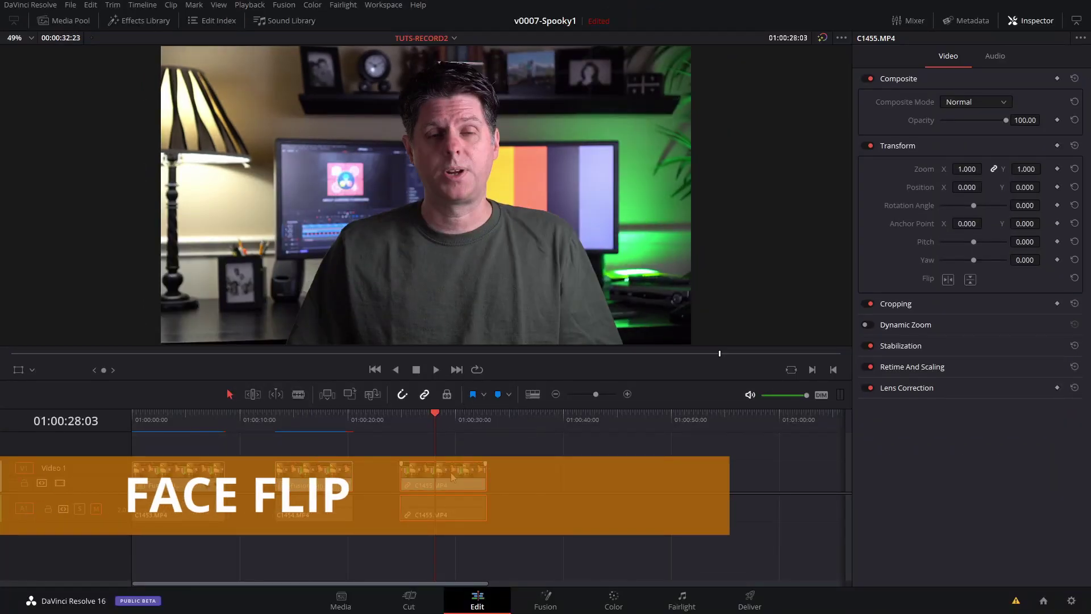
right_click(449, 472)
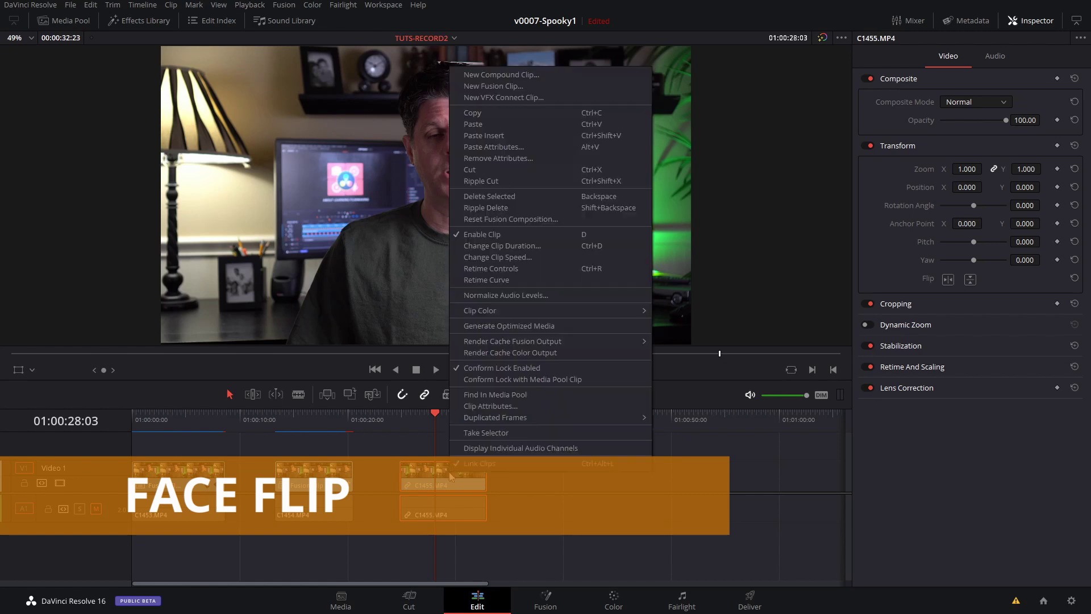
left_click(507, 87)
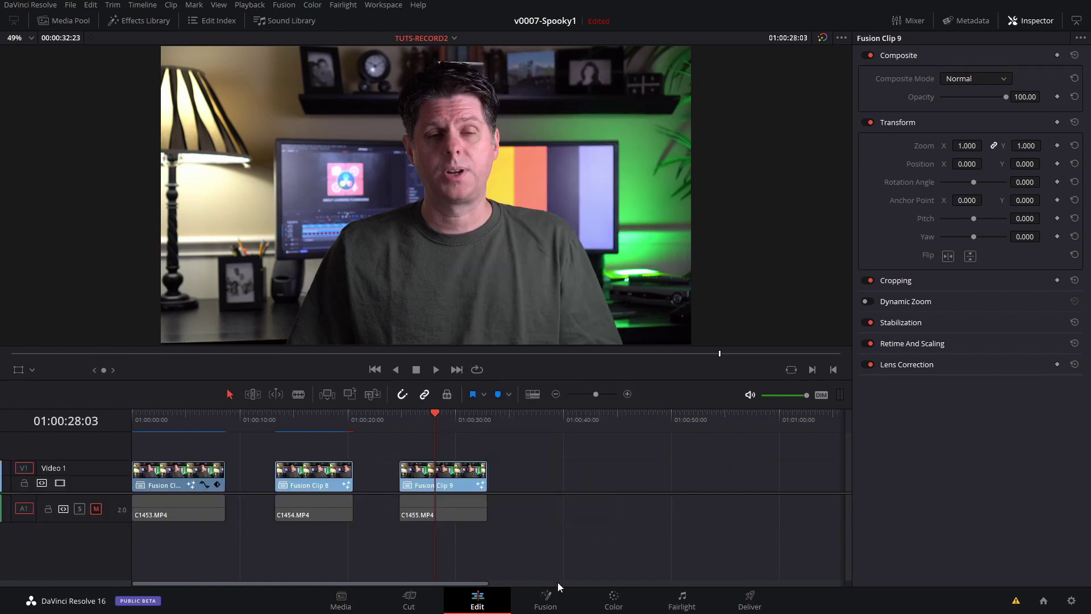
In Fusion Clip 9, line up MediaIn1 and MediaOut1, then duplicate MediaIn1 as MediaIn1_1.
left_click(554, 604)
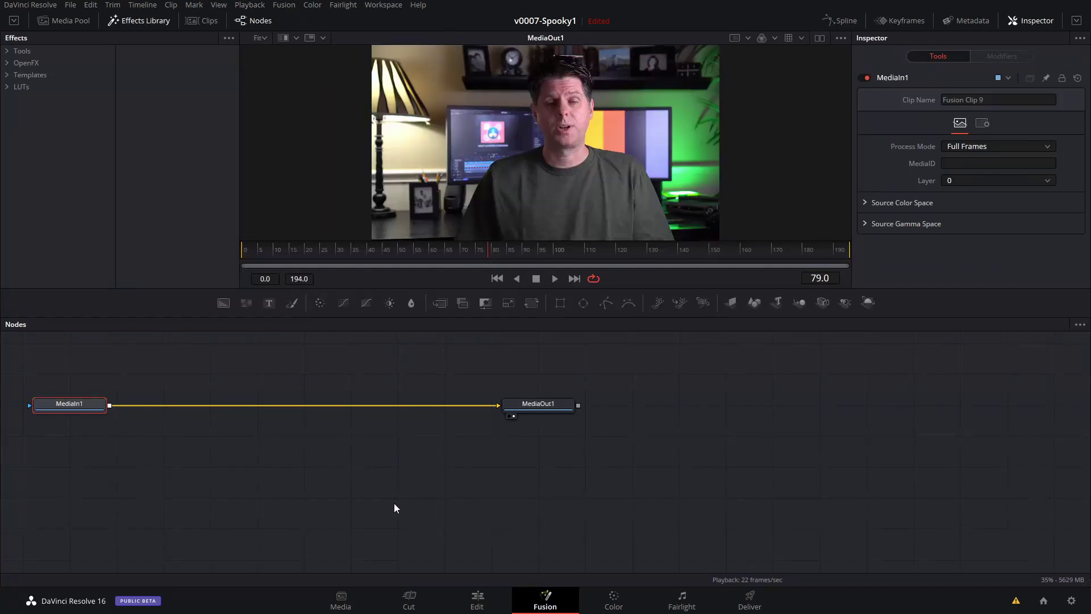
left_click_drag(646, 421, 744, 422)
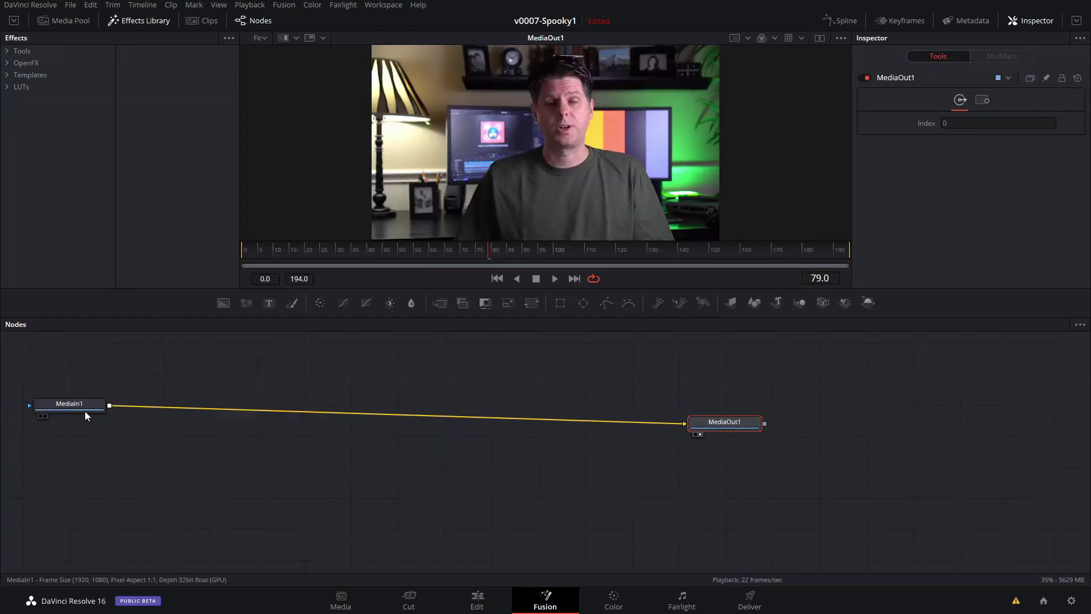
left_click_drag(85, 415, 333, 454)
left_click(334, 453)
left_click_drag(723, 432, 742, 438)
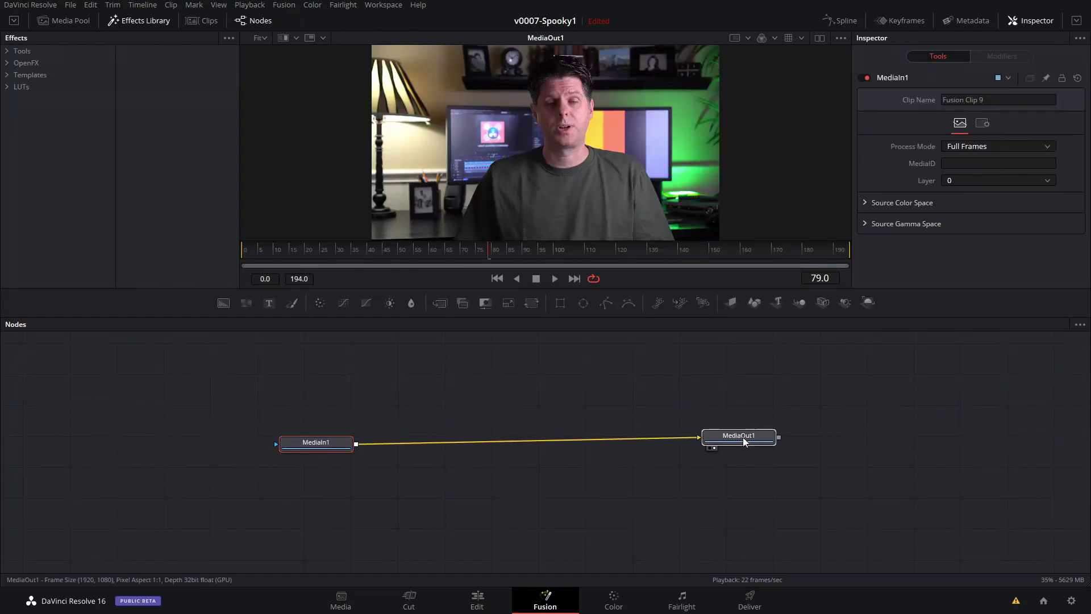
left_click(305, 442)
left_click_drag(315, 438, 314, 436)
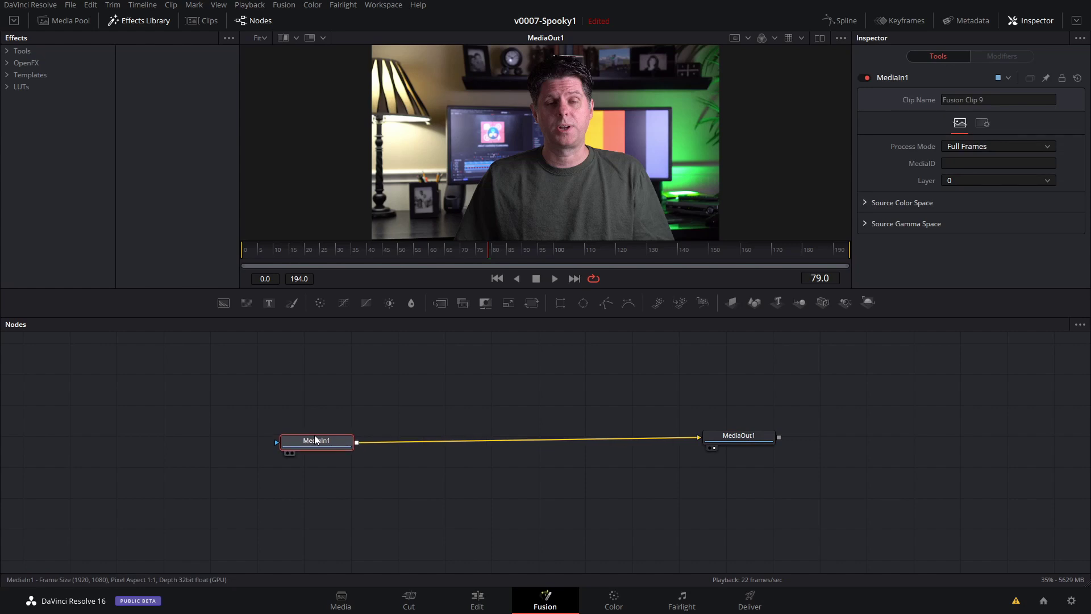
key("ctrl+c")
left_click(317, 390)
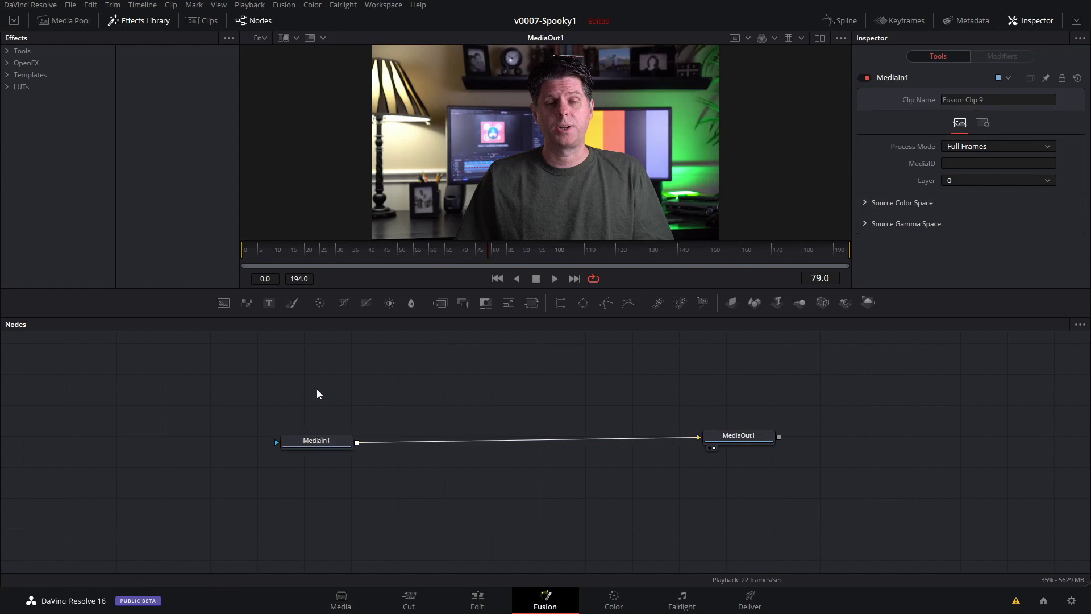
key("ctrl+v")
left_click_drag(333, 389, 334, 387)
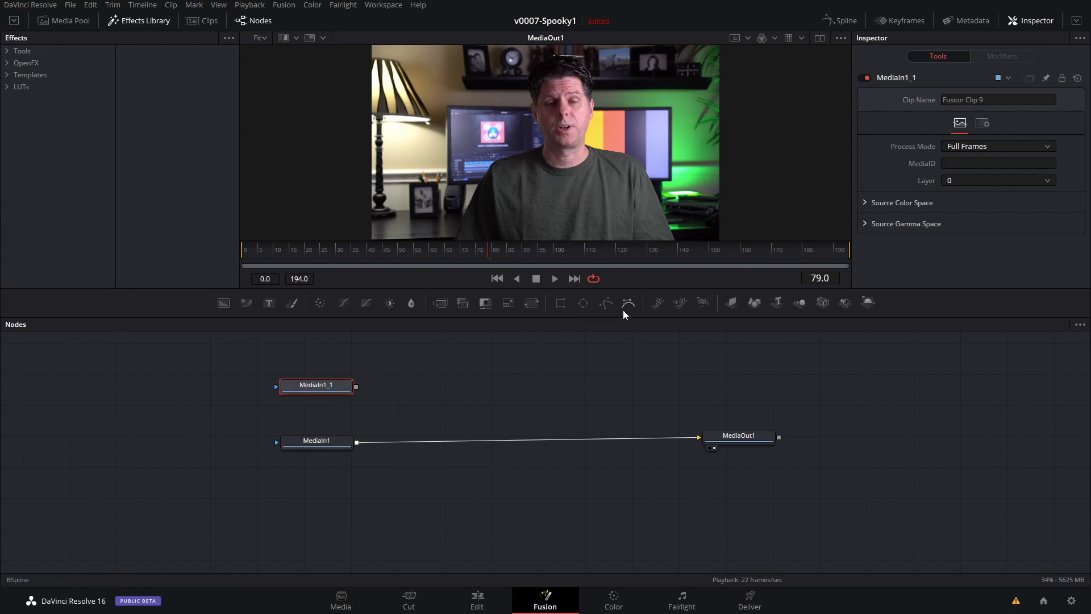
Add a BSpline1 mask node to the second input MediaIn1_1.
left_click_drag(631, 306, 280, 391)
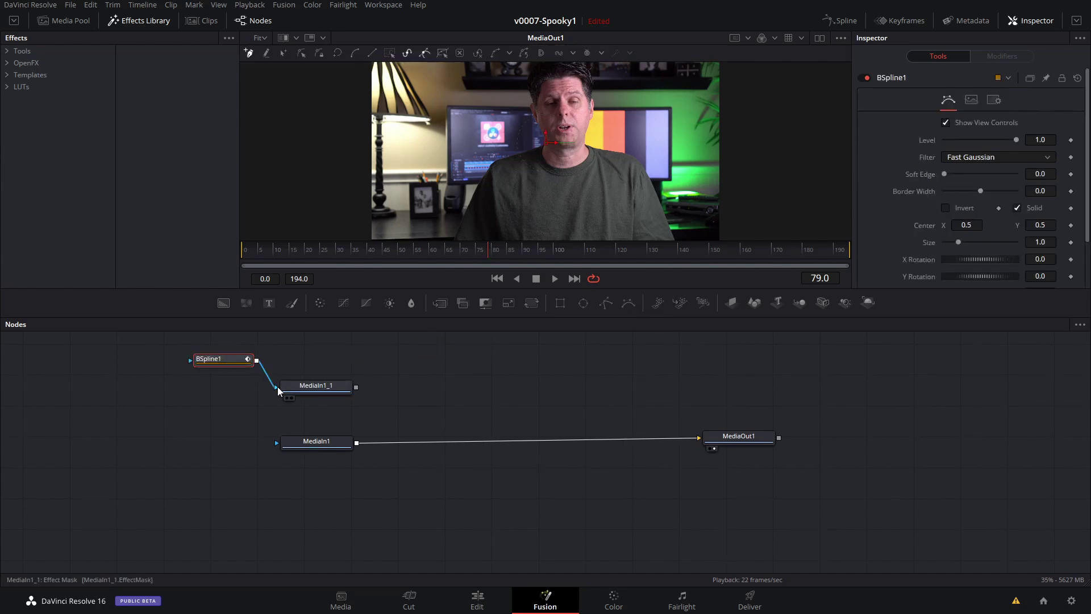
left_click(328, 440)
left_click(320, 390)
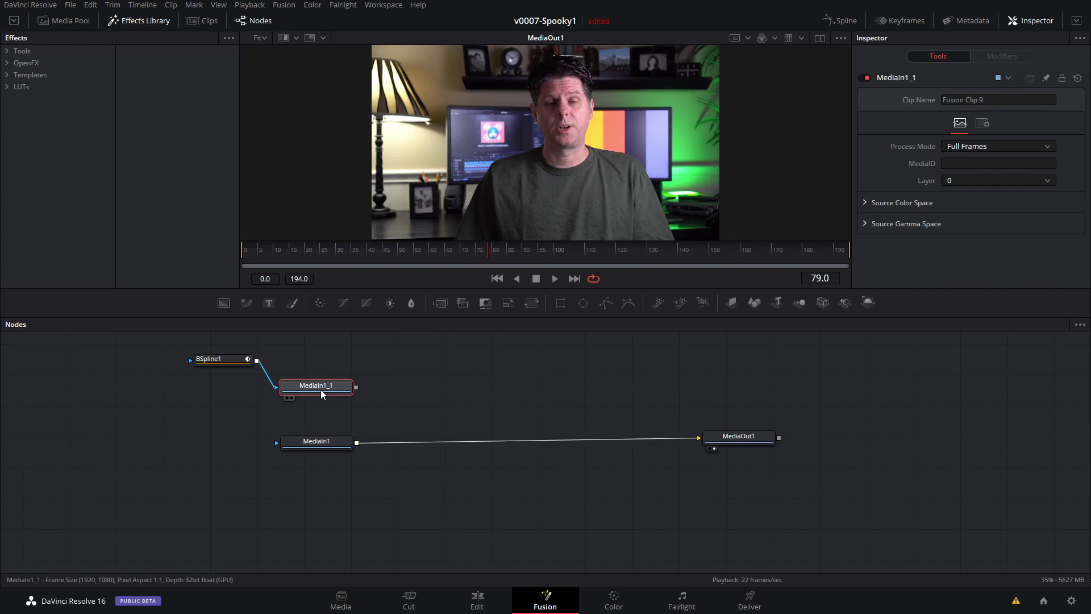
left_click(223, 364)
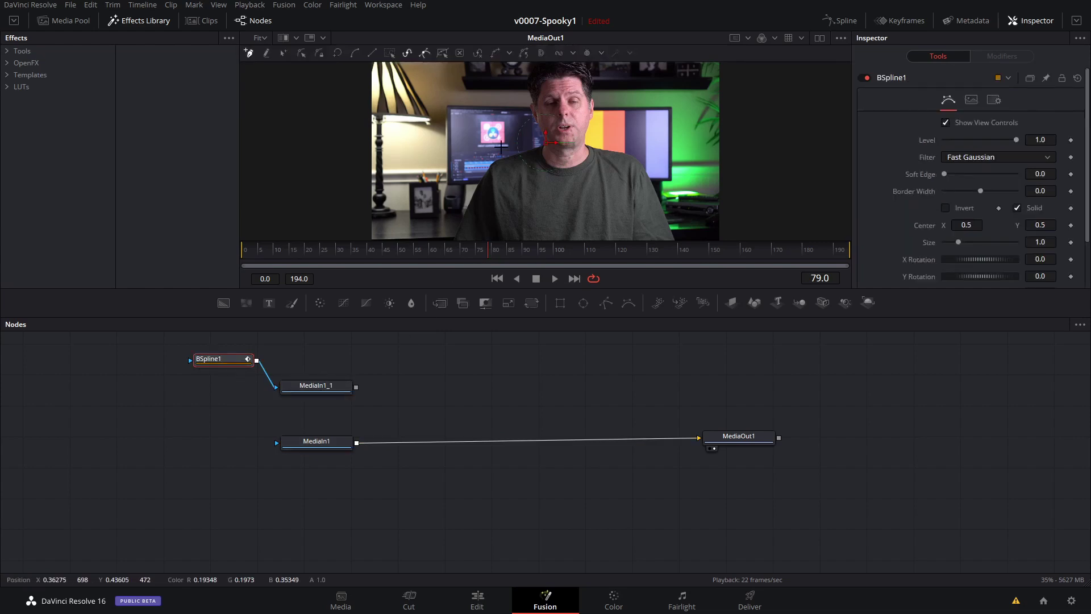
Trace a closed BSpline1 outline around the face, from the head top around the chin and back.
left_click(546, 82)
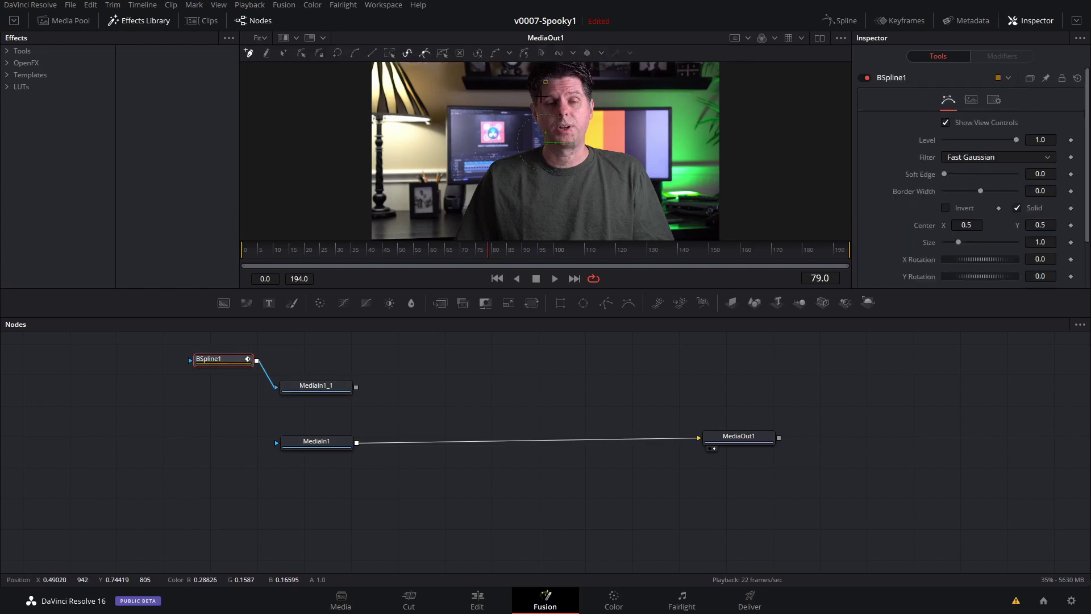
left_click(537, 111)
left_click(546, 134)
left_click(557, 143)
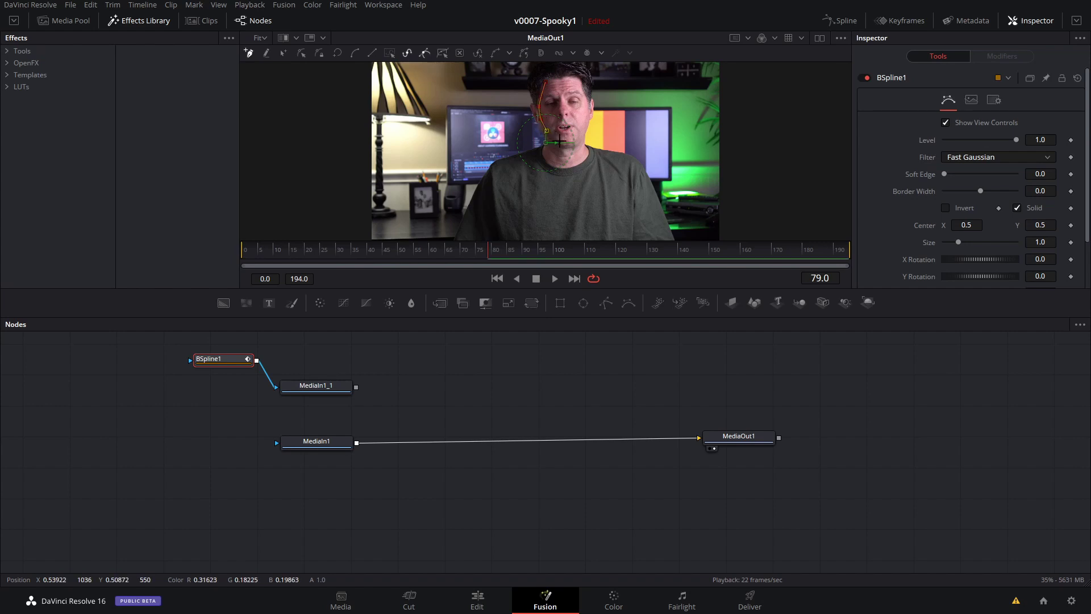
left_click(578, 139)
left_click(586, 118)
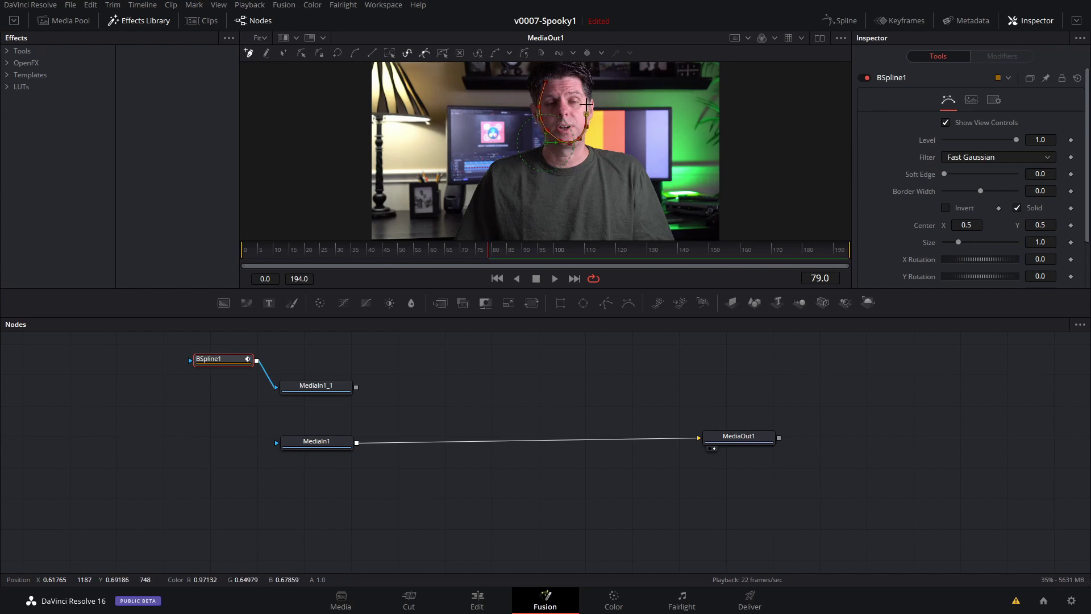
left_click(587, 98)
left_click(574, 81)
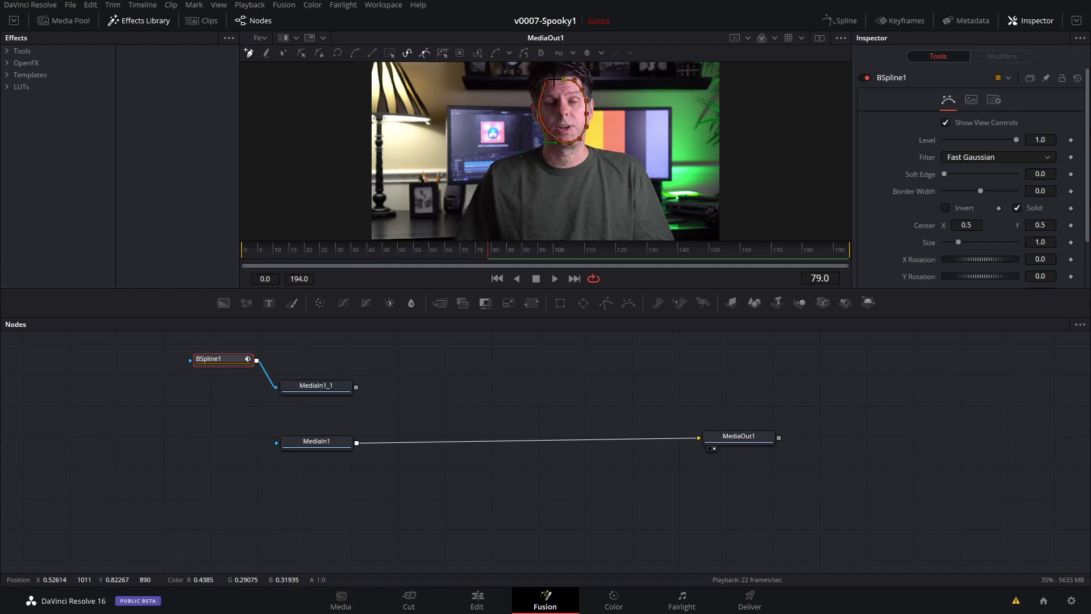
left_click(545, 82)
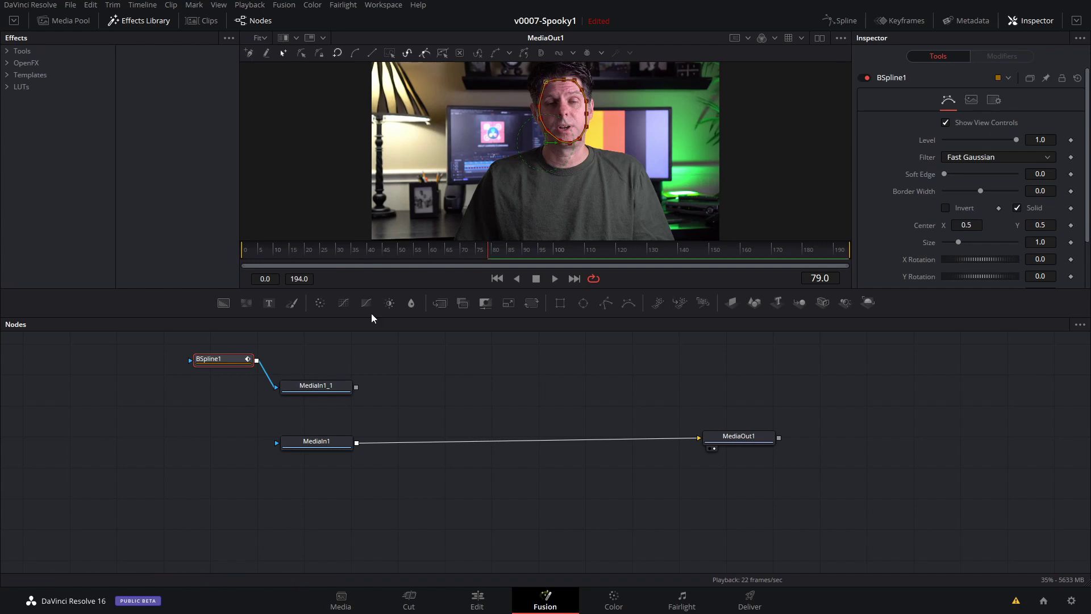
left_click(318, 389)
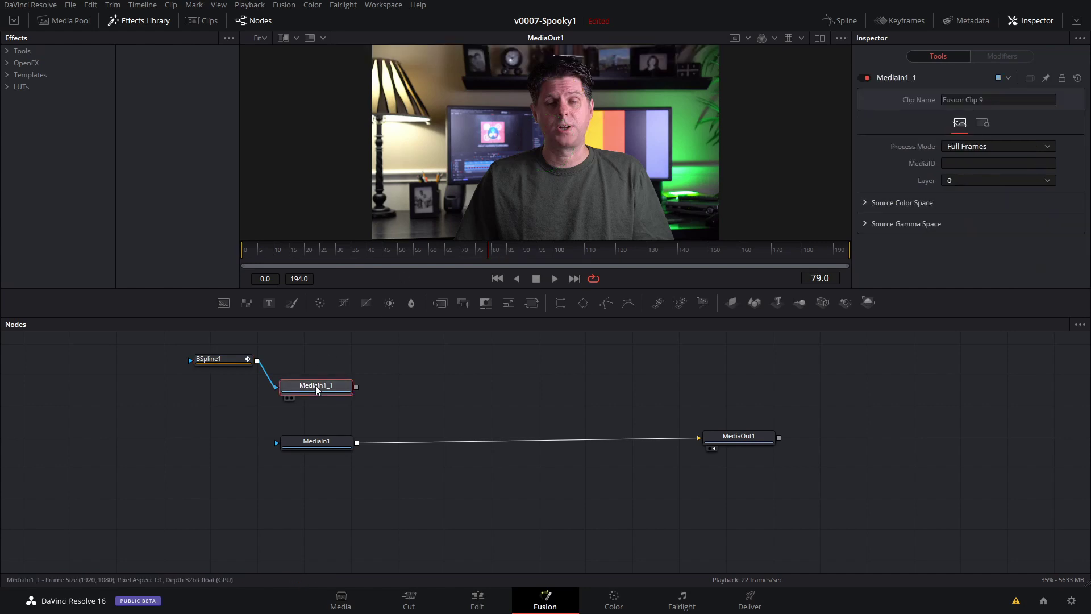
Set BSpline1's Soft Edge to 0.0079, then preview MediaIn1_1's cut-out face on transparency.
key("2")
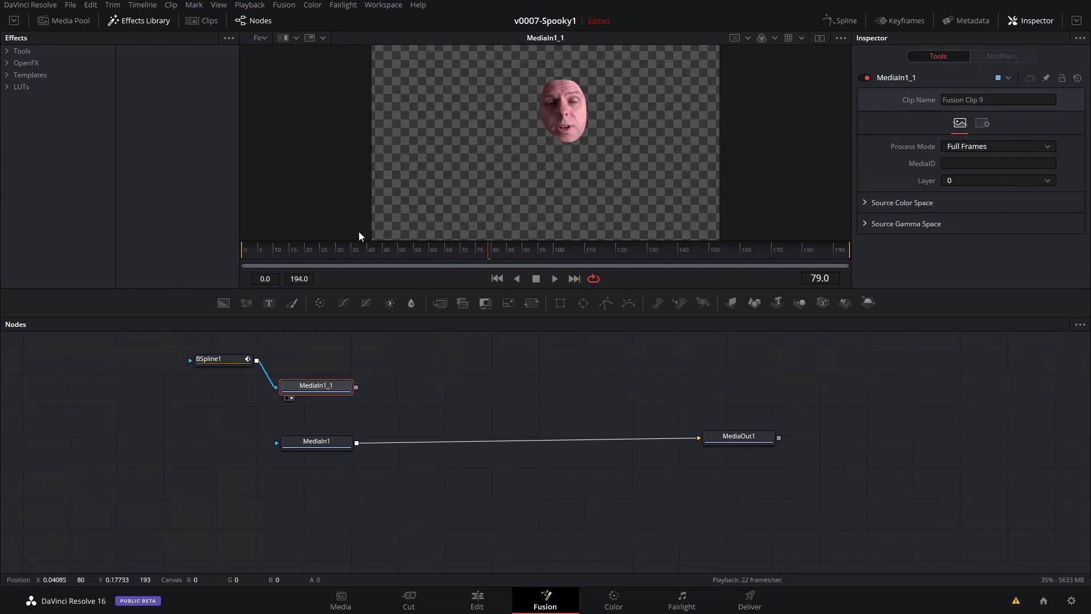
left_click(233, 359)
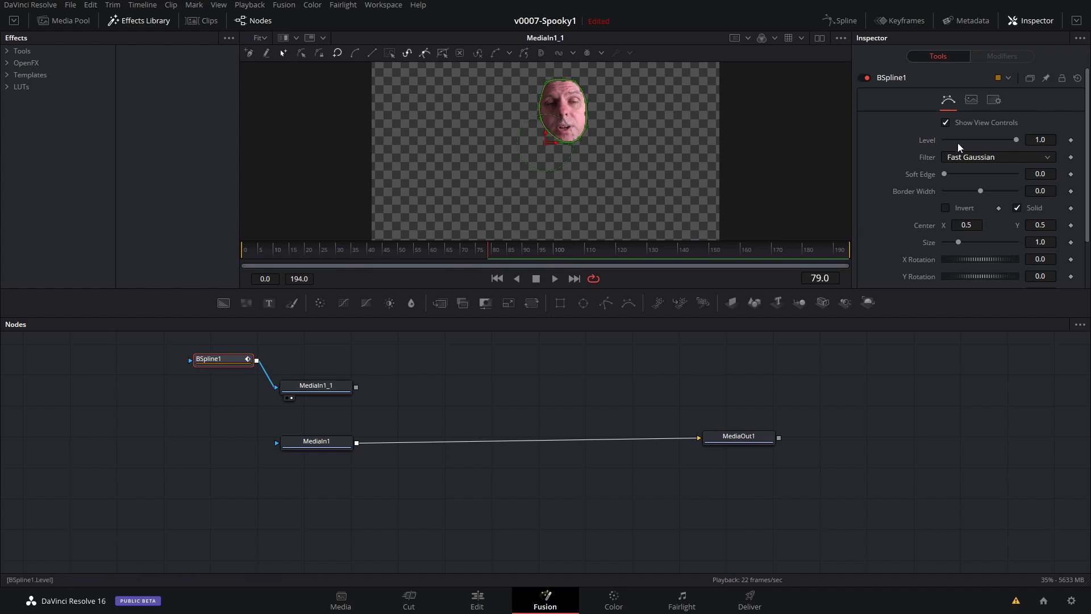
left_click_drag(945, 175, 946, 175)
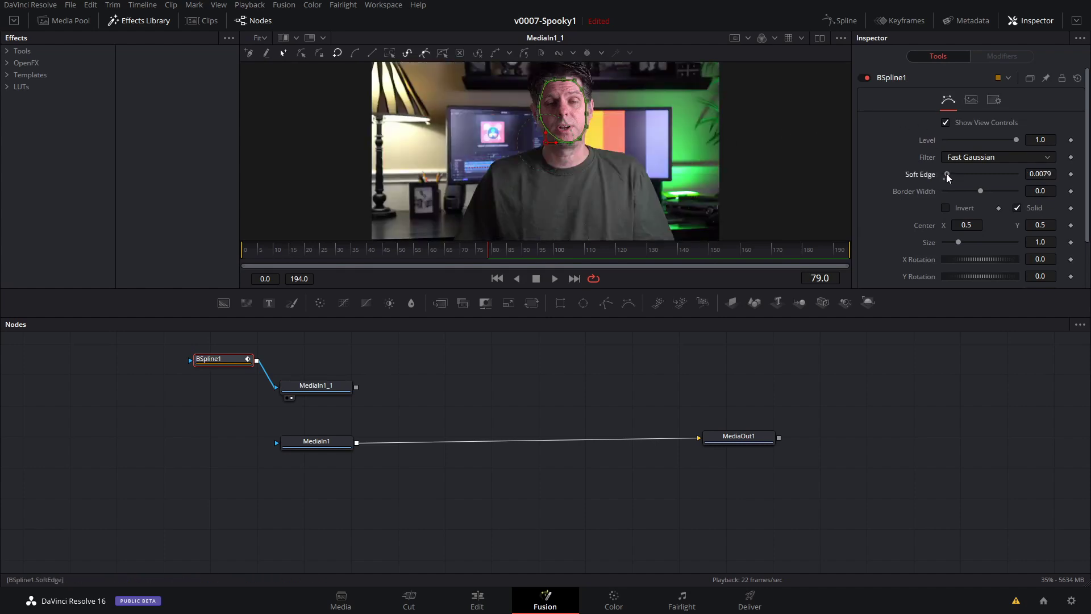
left_click(744, 437)
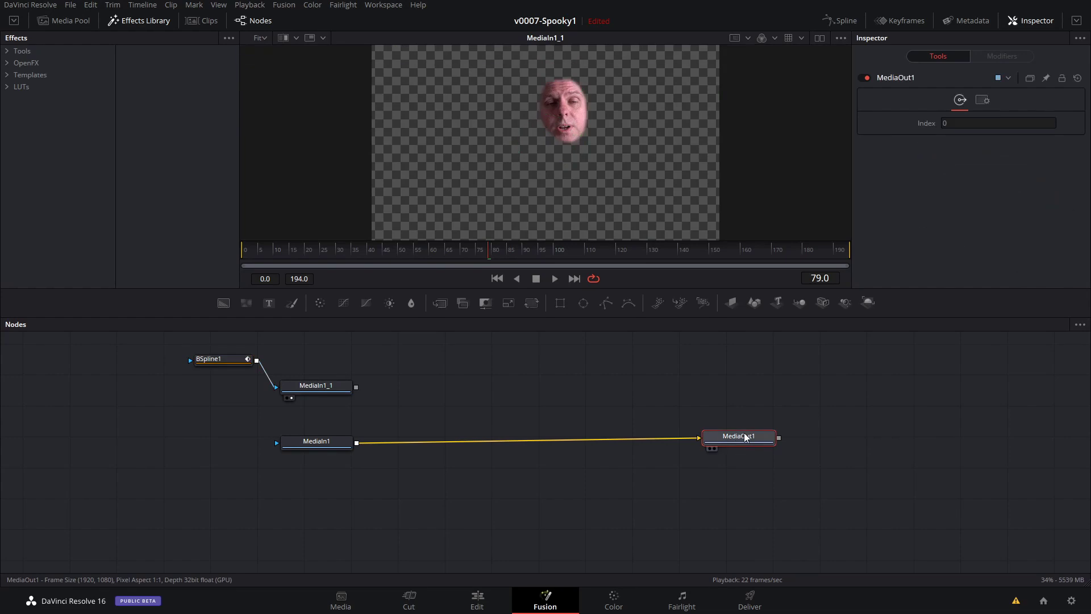
key("1")
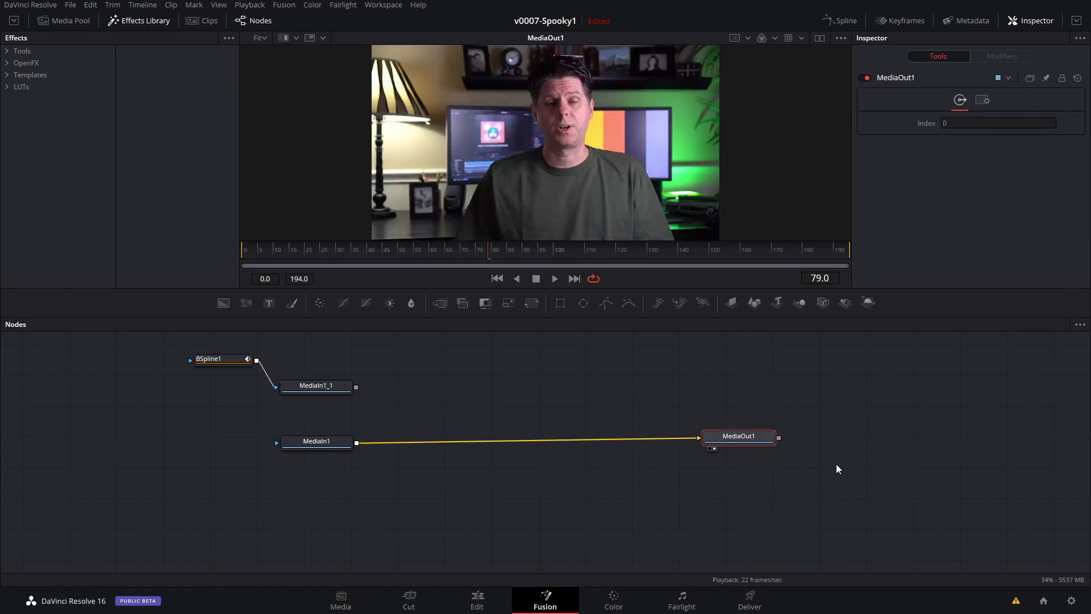
left_click(319, 390)
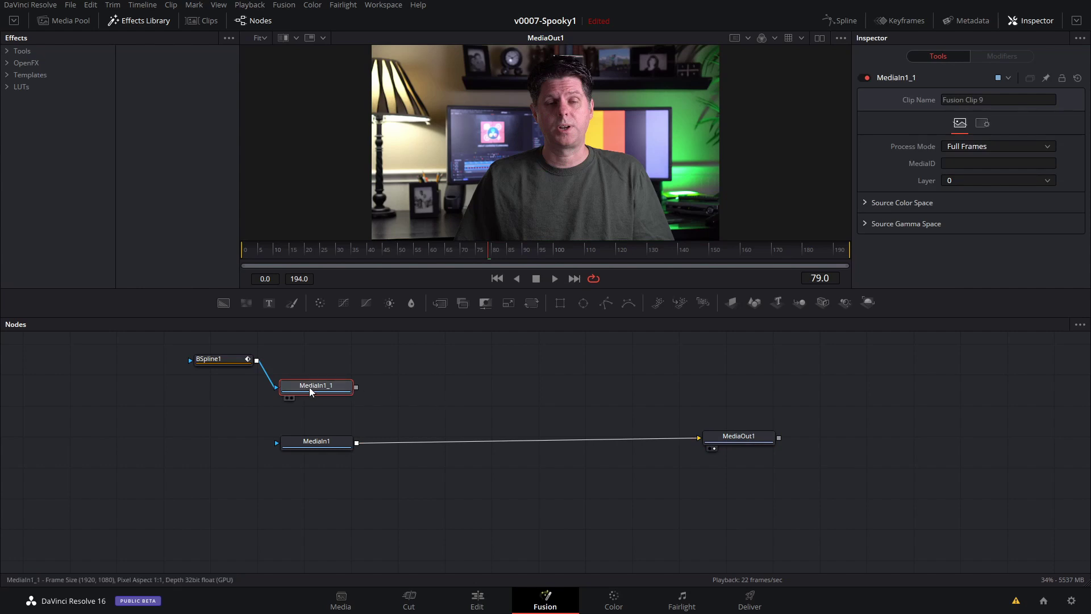
key("1")
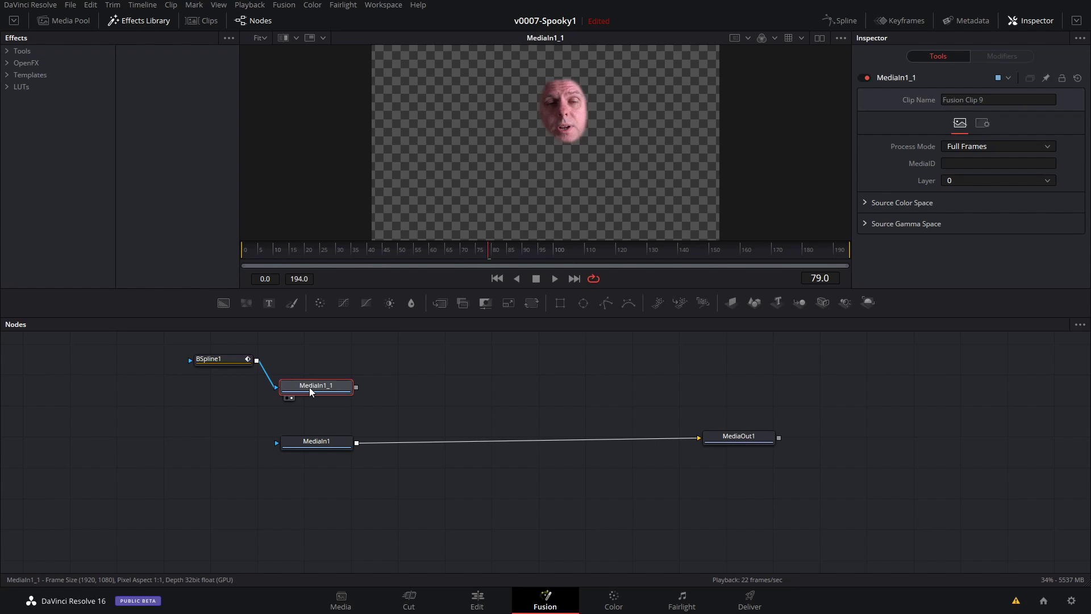
Add a Transform with Flip Vert after MediaIn1_1 and merge it over MediaIn1 through Merge1.
key("shift+space")
type("tran")
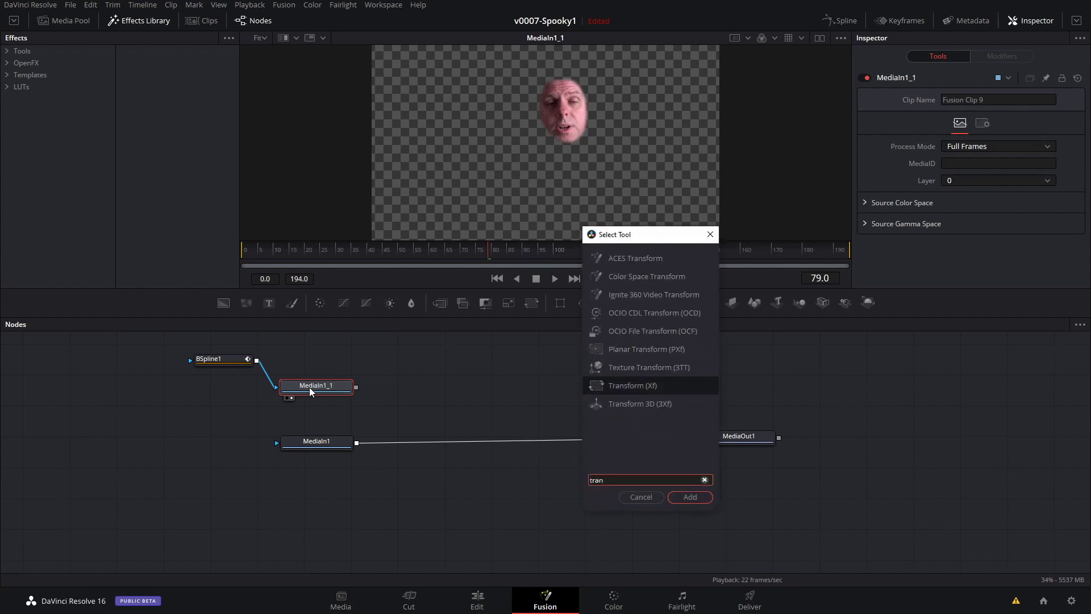
left_click(690, 497)
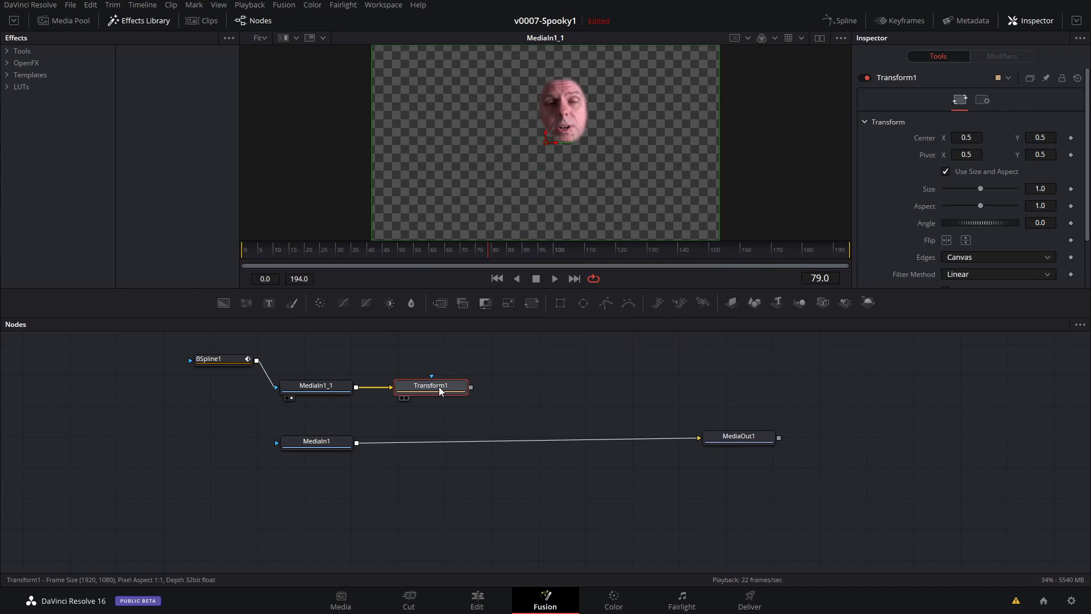
key("1")
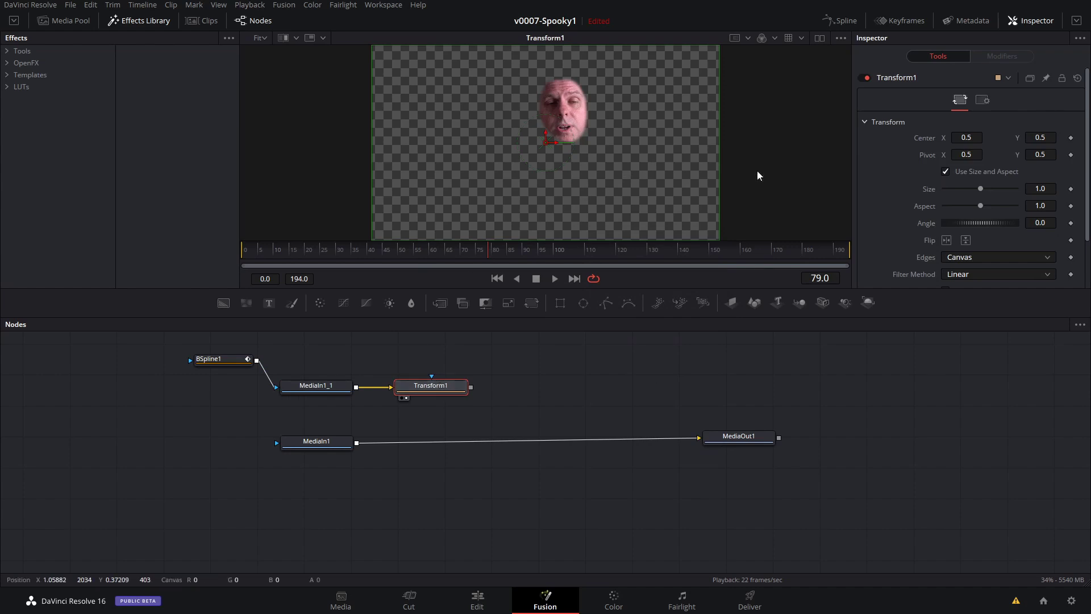
left_click(966, 241)
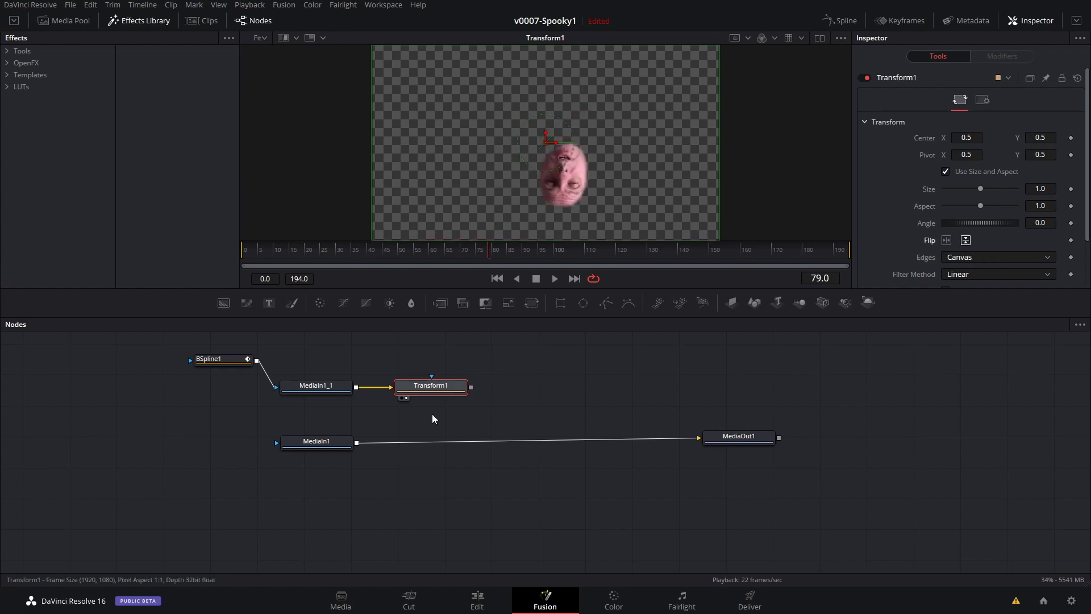
left_click(317, 442)
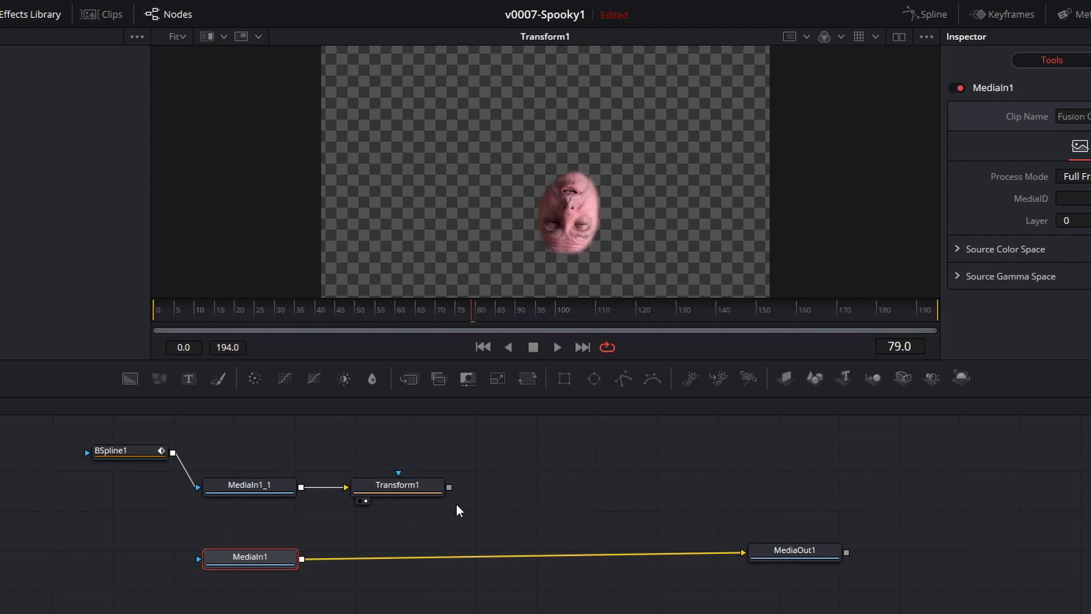
left_click_drag(450, 488, 301, 560)
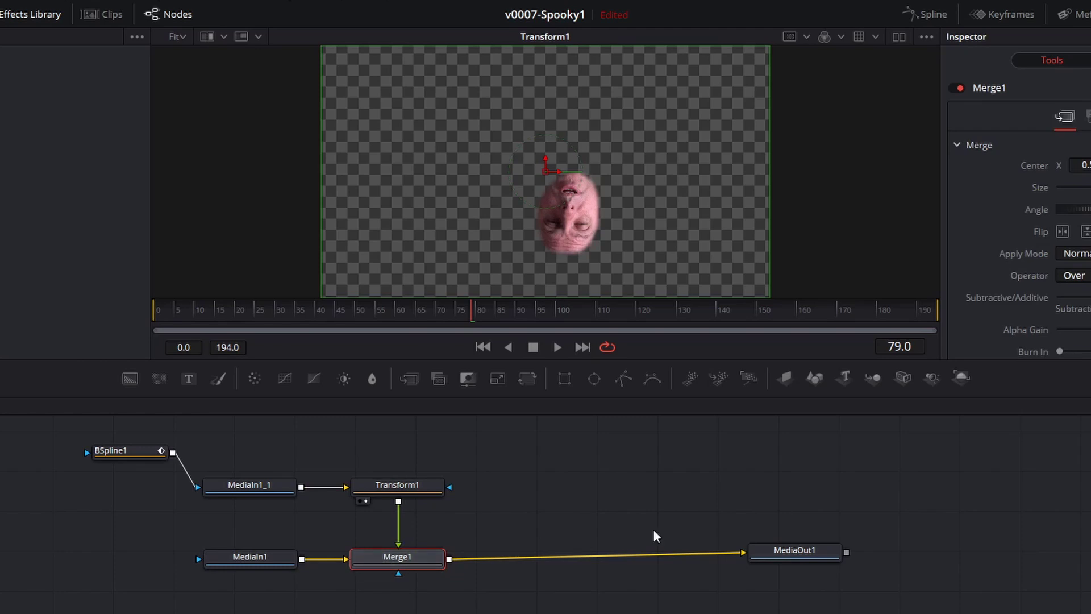
Position Transform1's flipped face on the forehead at center 0.485, 0.817, tilted 13 degrees.
left_click(803, 549)
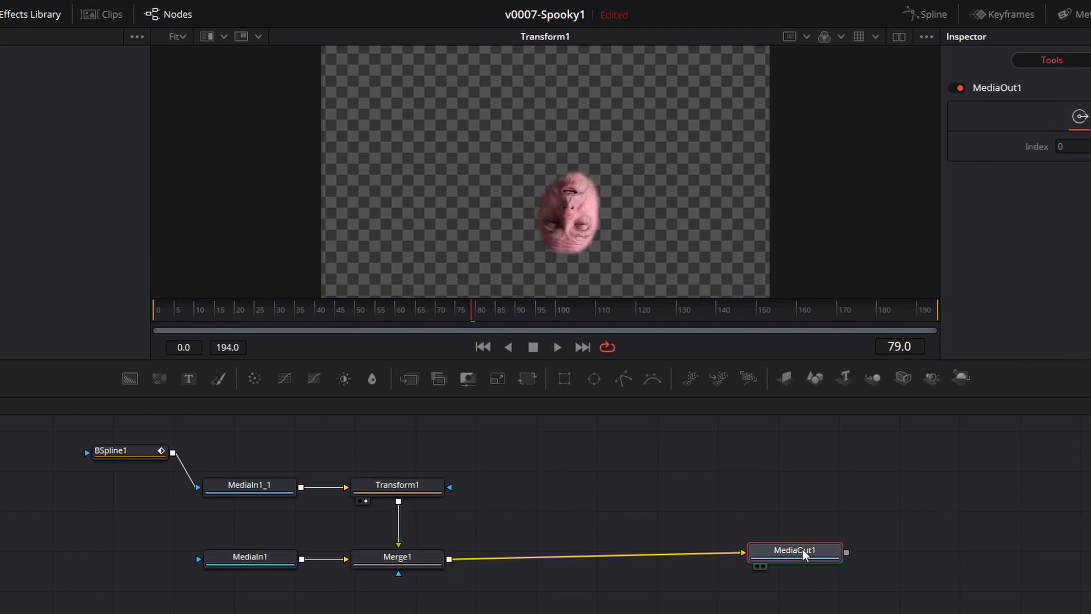
key("2")
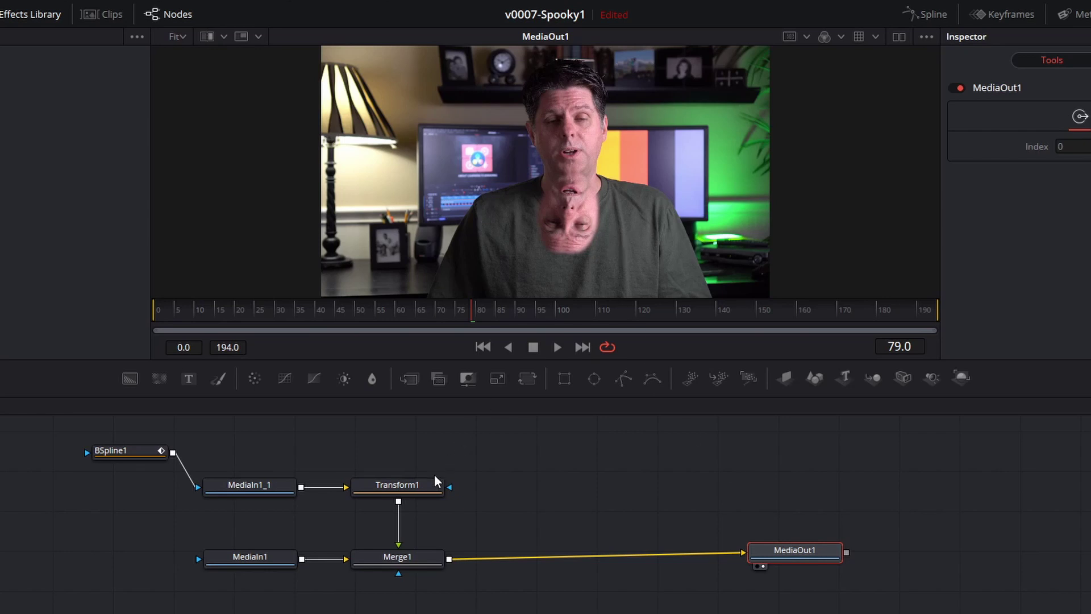
left_click(415, 486)
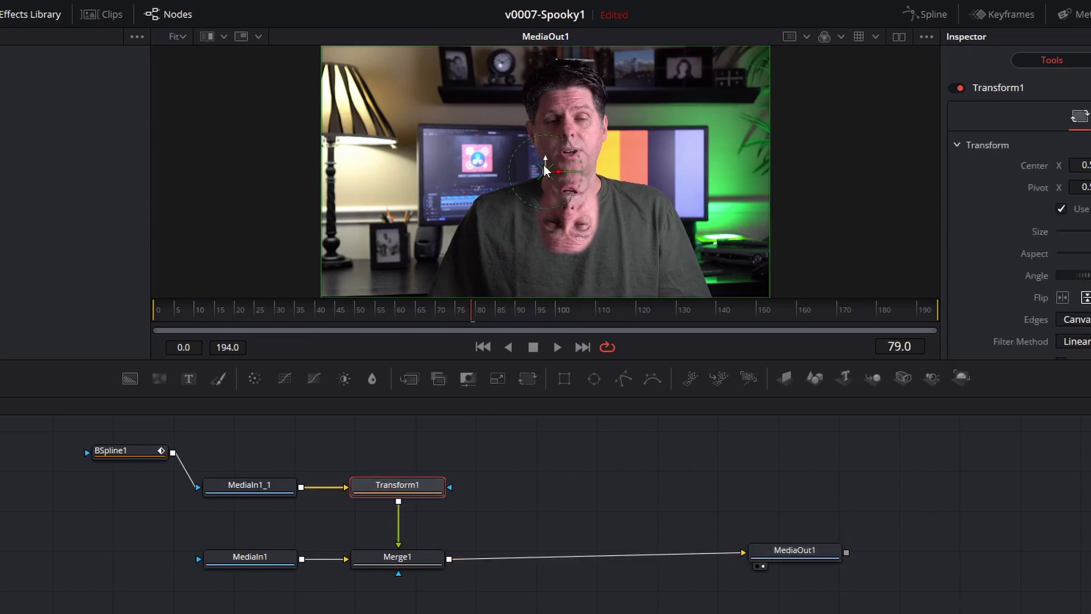
left_click_drag(545, 159, 553, 84)
left_click_drag(560, 360, 554, 503)
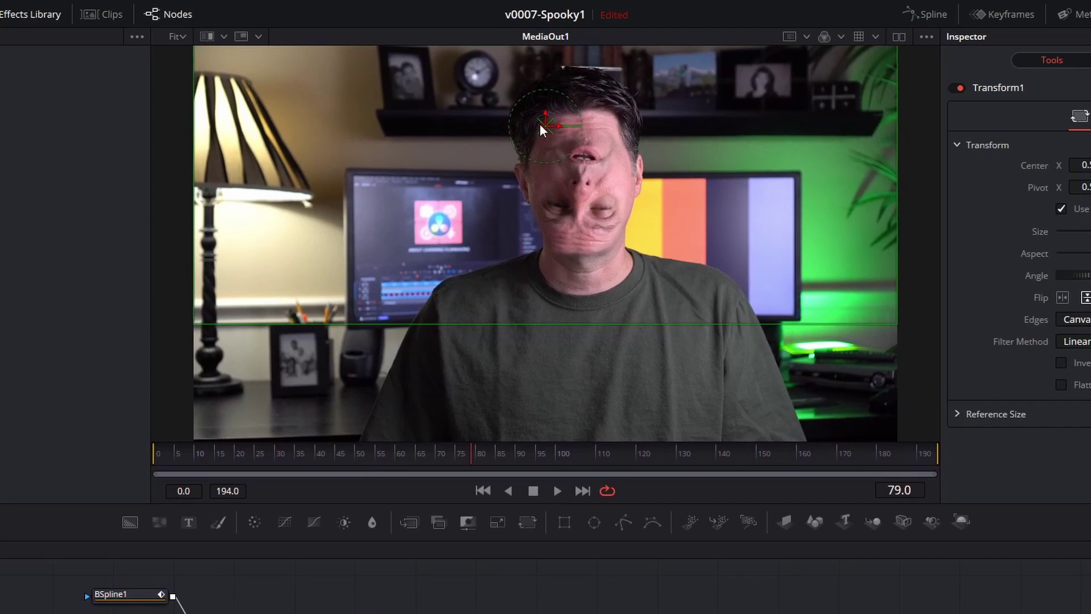
left_click_drag(545, 114, 547, 103)
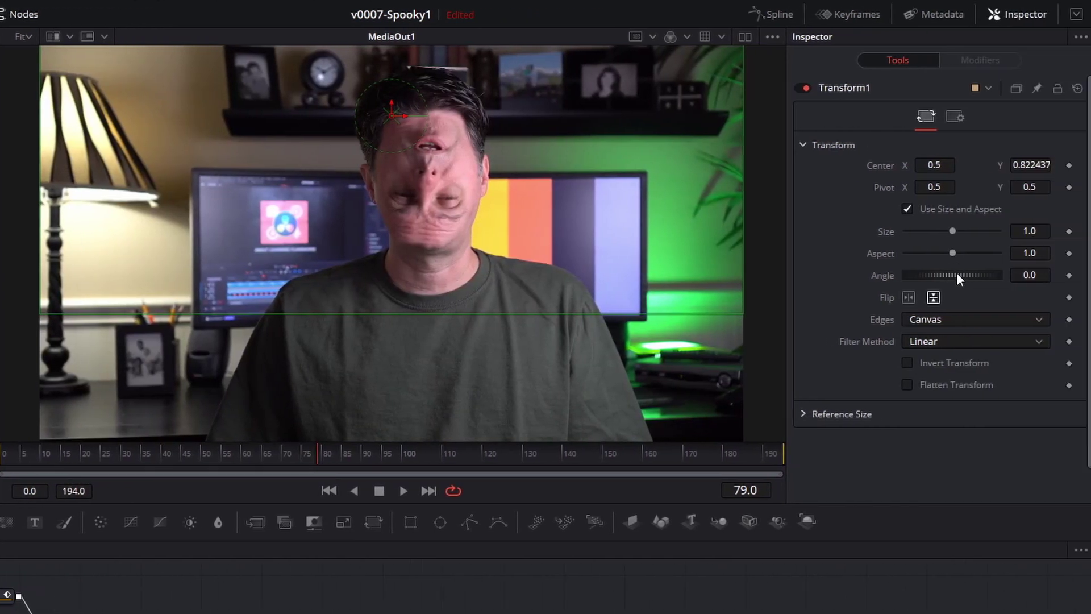
left_click_drag(960, 275, 962, 275)
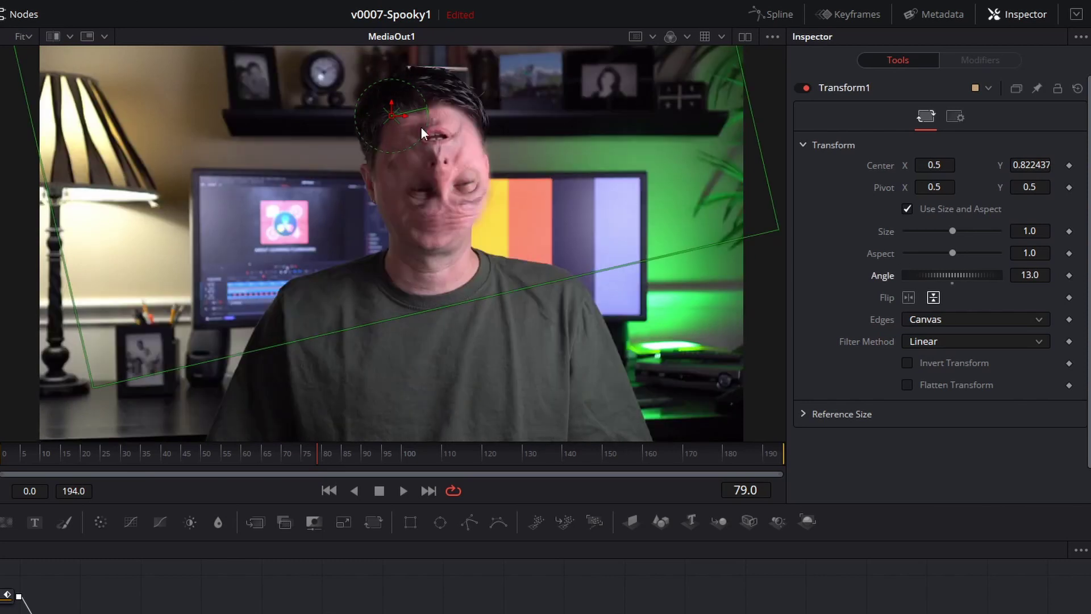
left_click_drag(400, 114, 382, 119)
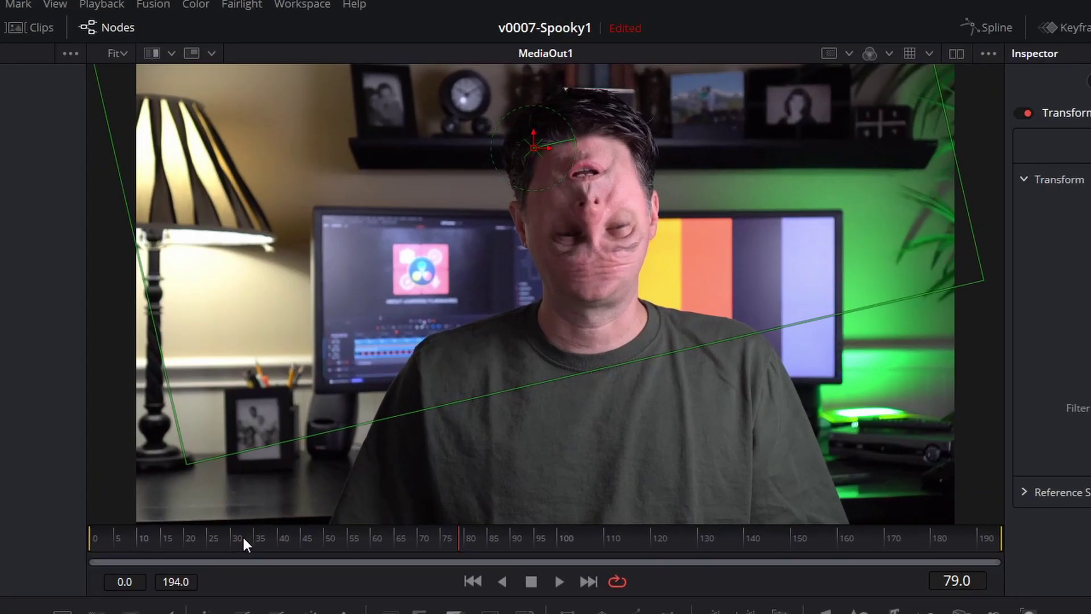
Rewind to frame 0 and play back the upside-down face composite.
left_click_drag(343, 359, 242, 363)
key("space")
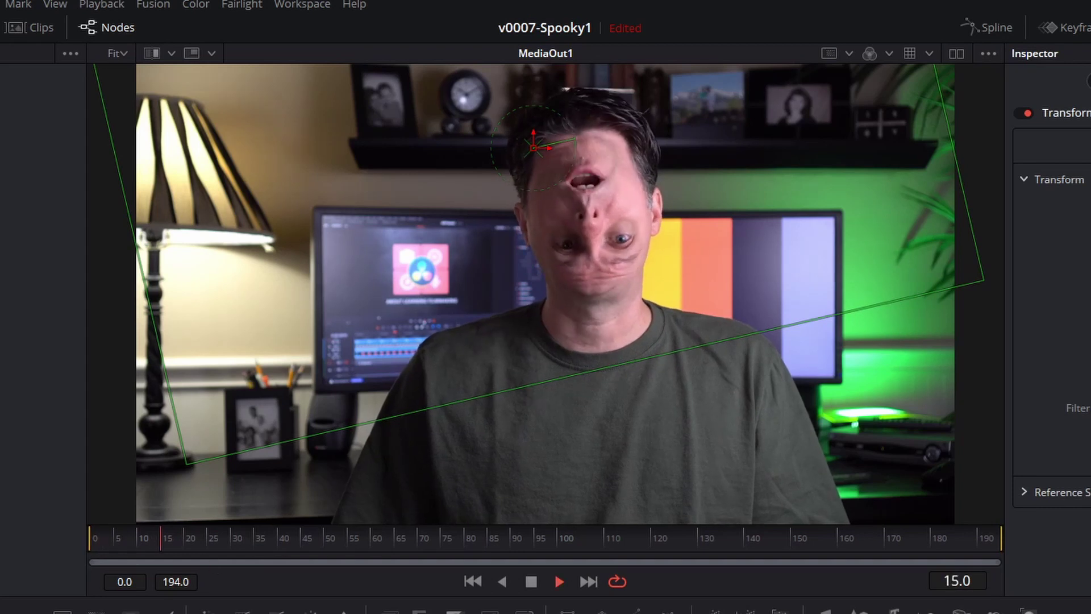